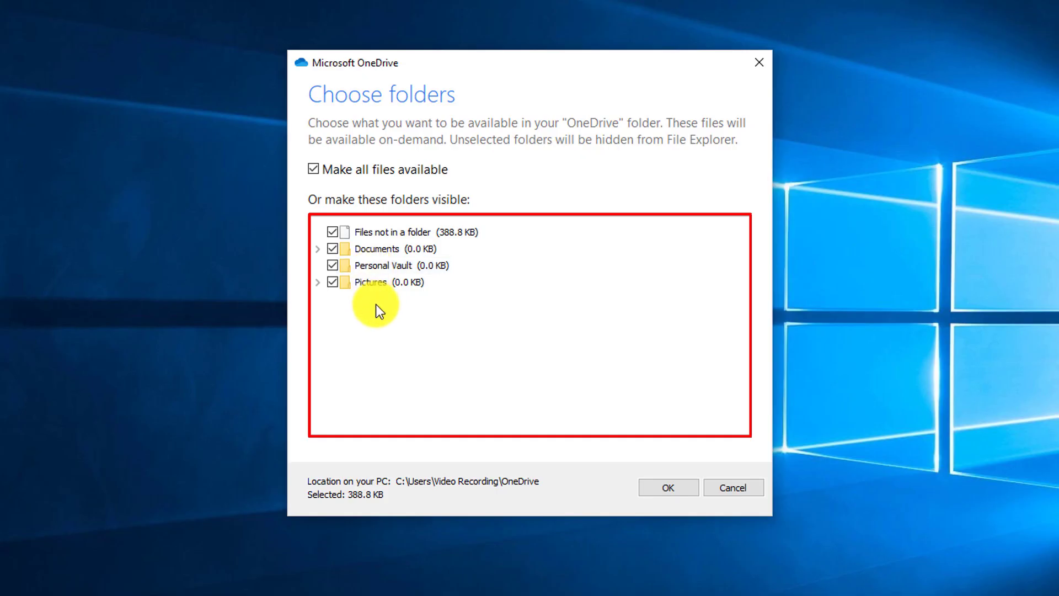
# Expand the Documents folder in OneDrive's Choose folders list.
pyautogui.click(317, 249)
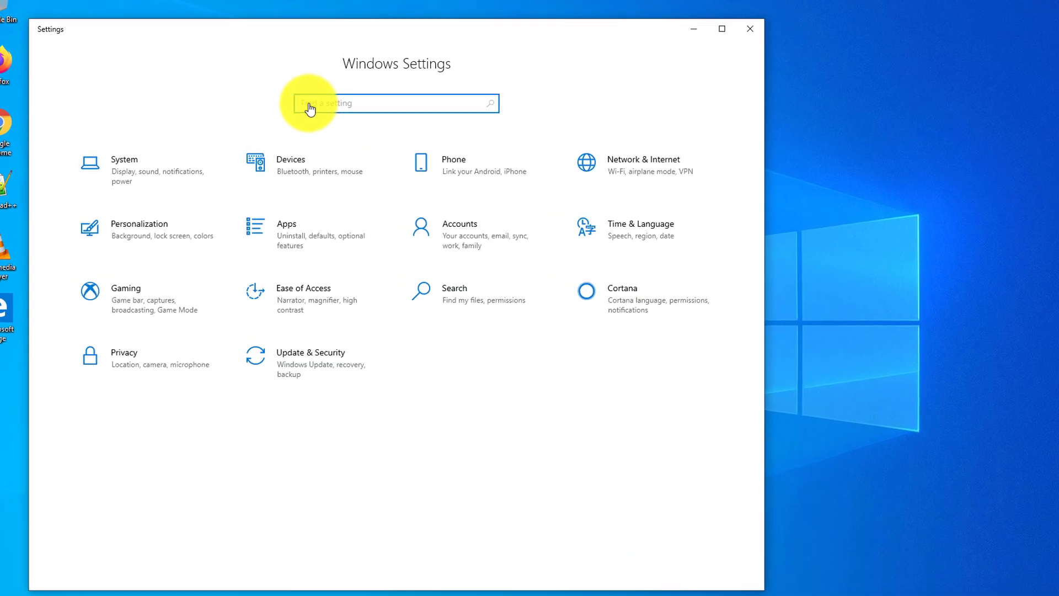
# Search Settings for 'dark' and set Choose your color to Dark.
pyautogui.click(325, 93)
pyautogui.write('darj')
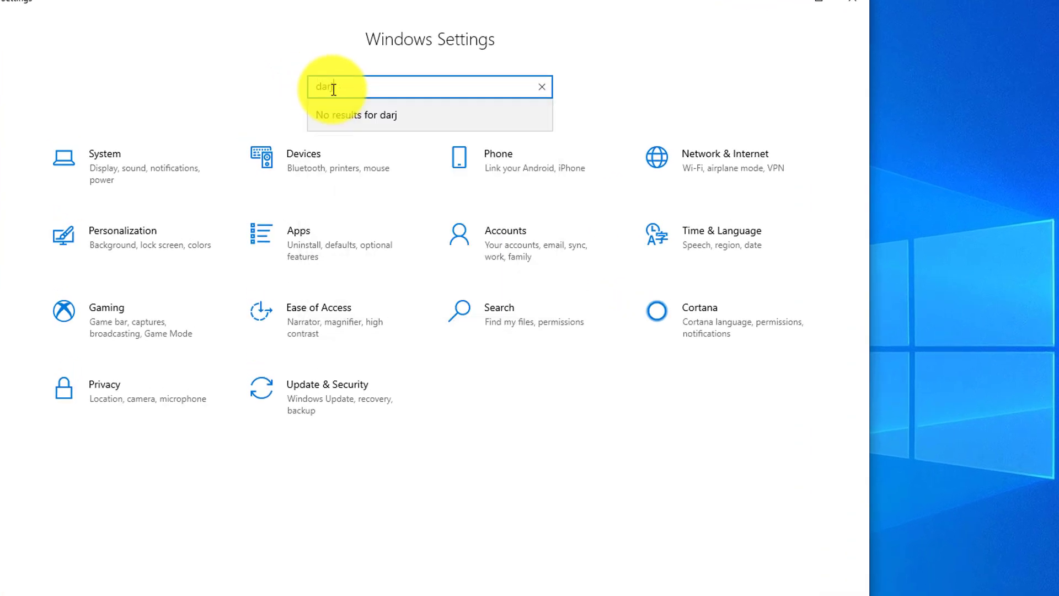
pyautogui.press('BackSpace')
pyautogui.write('k')
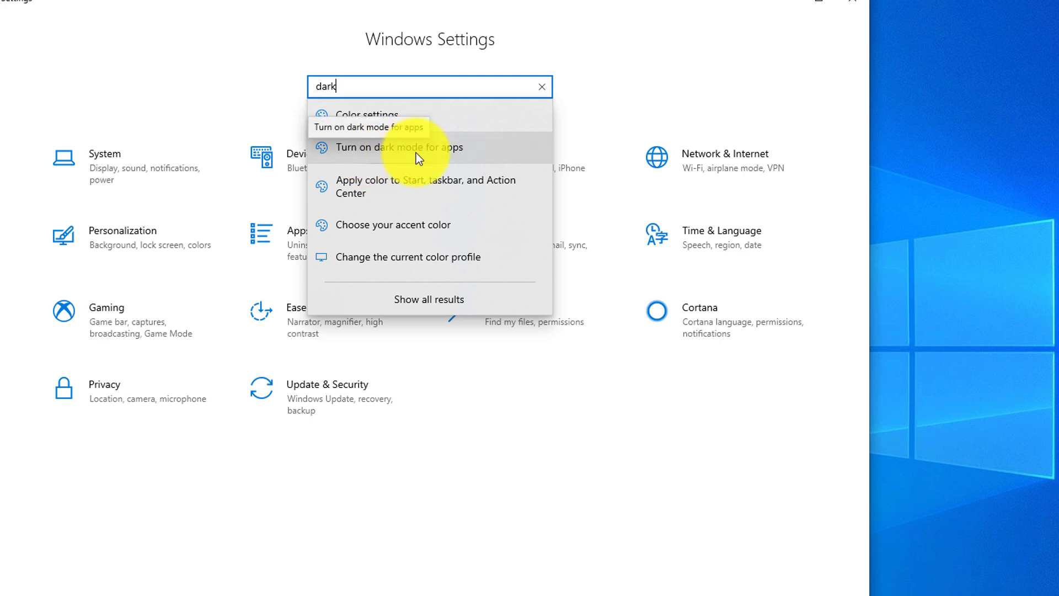
pyautogui.click(490, 154)
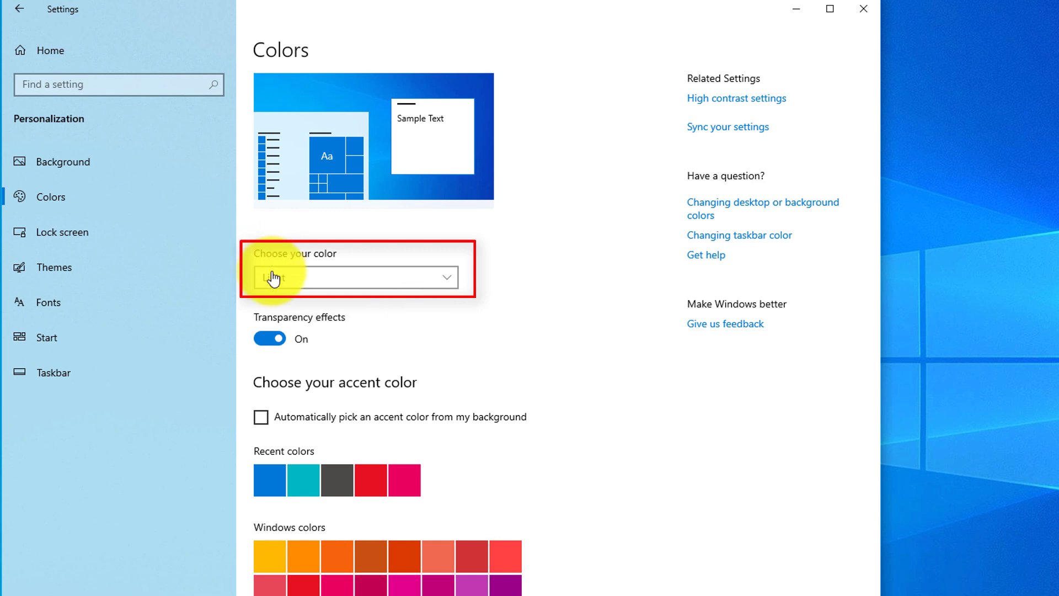
pyautogui.click(447, 277)
pyautogui.click(306, 301)
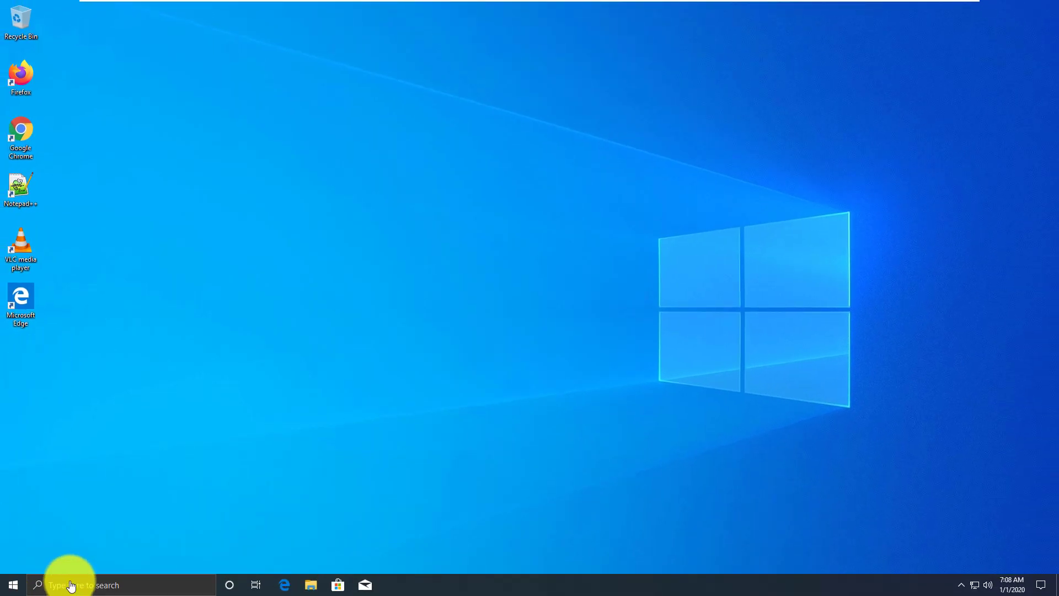
# Open Night light settings, turn Night light on and lower its strength to about 47.
pyautogui.click(61, 585)
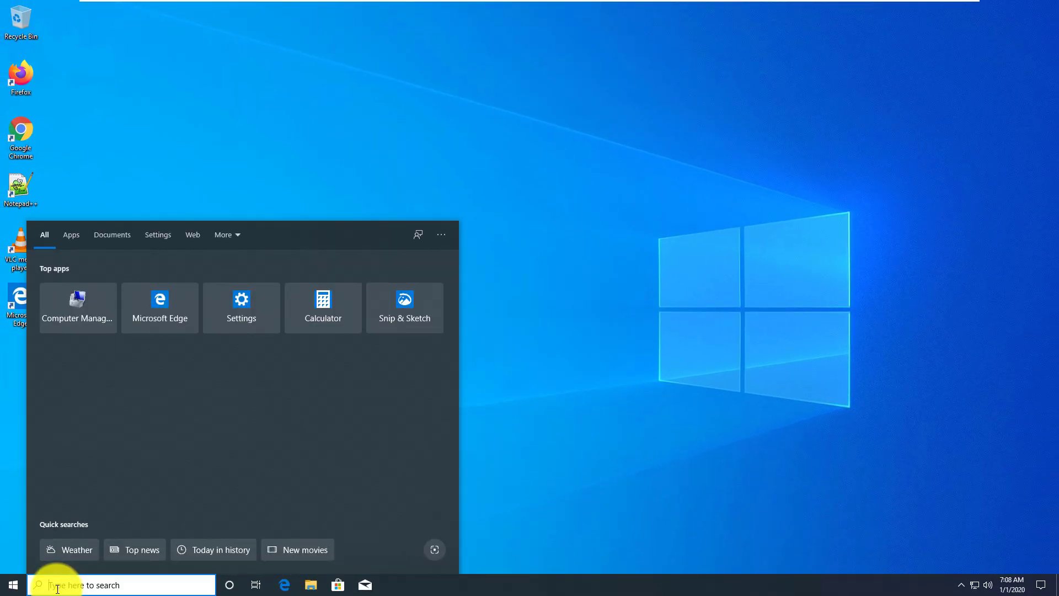
pyautogui.write('night')
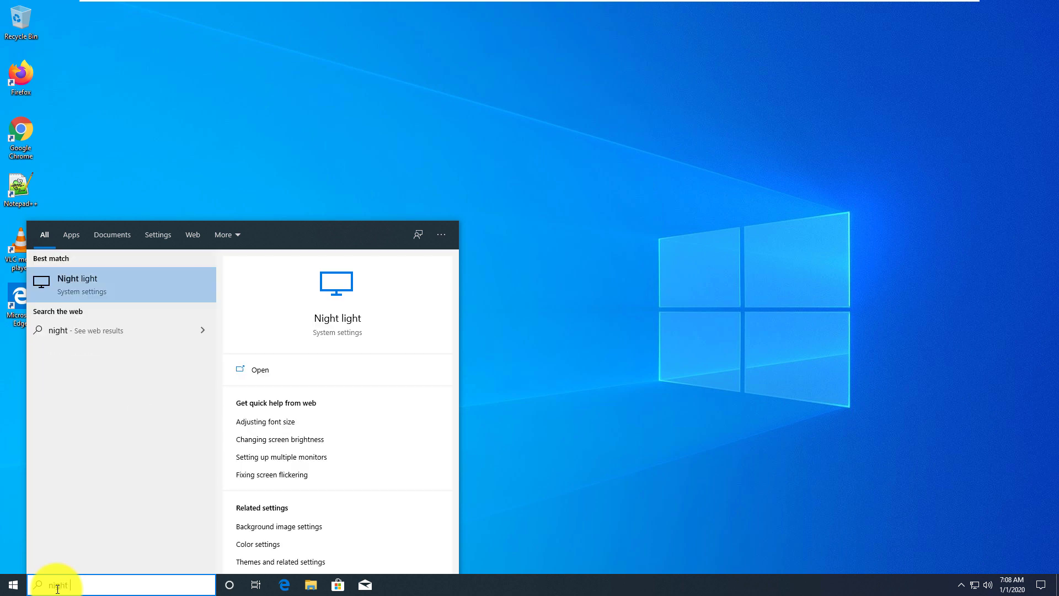
pyautogui.click(87, 284)
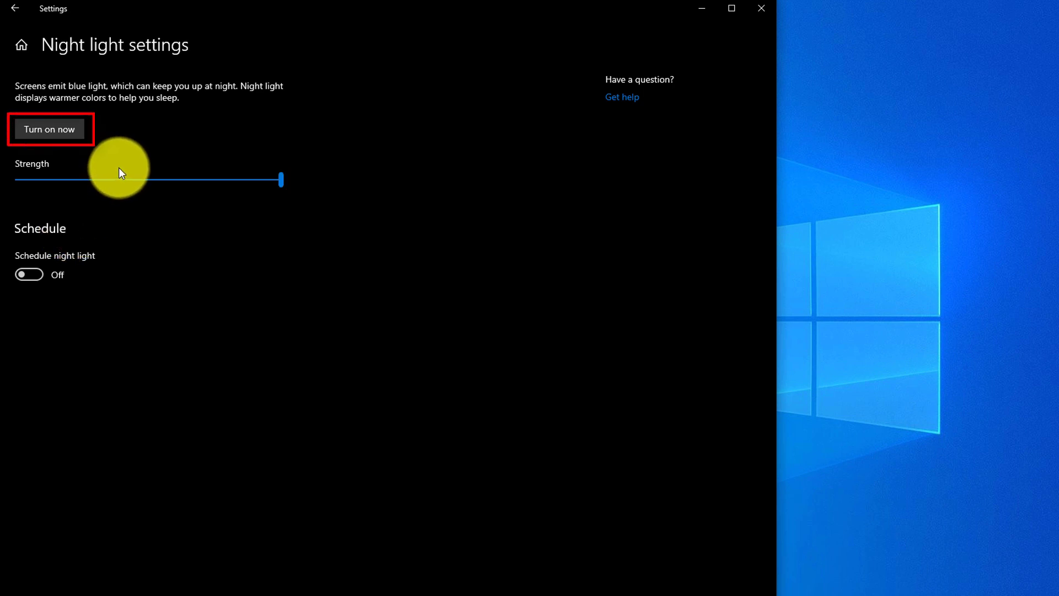
pyautogui.click(60, 133)
pyautogui.moveTo(281, 180); pyautogui.dragTo(128, 186)
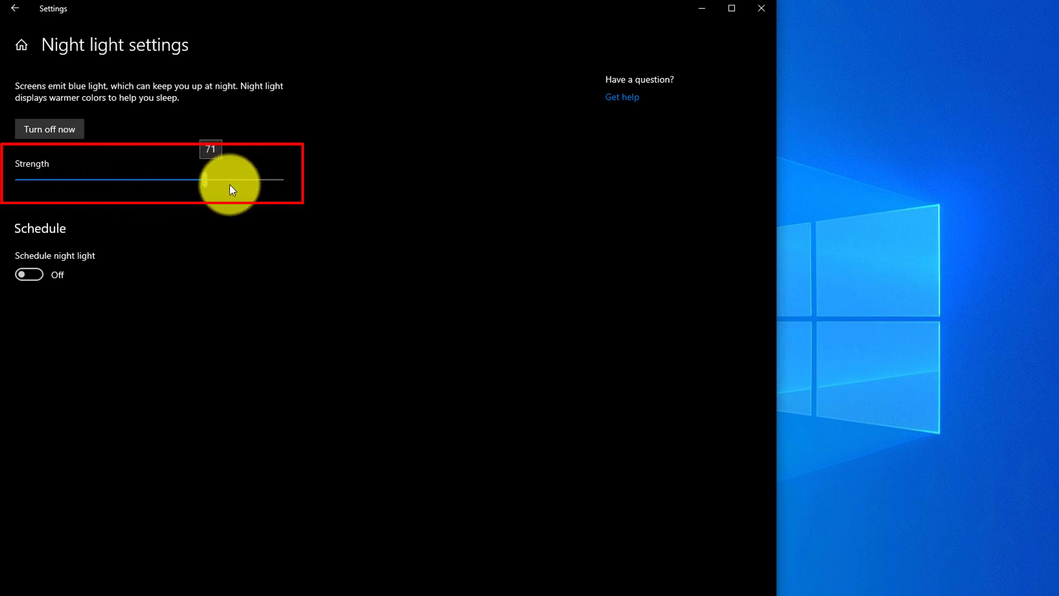
pyautogui.moveTo(142, 181); pyautogui.dragTo(170, 191)
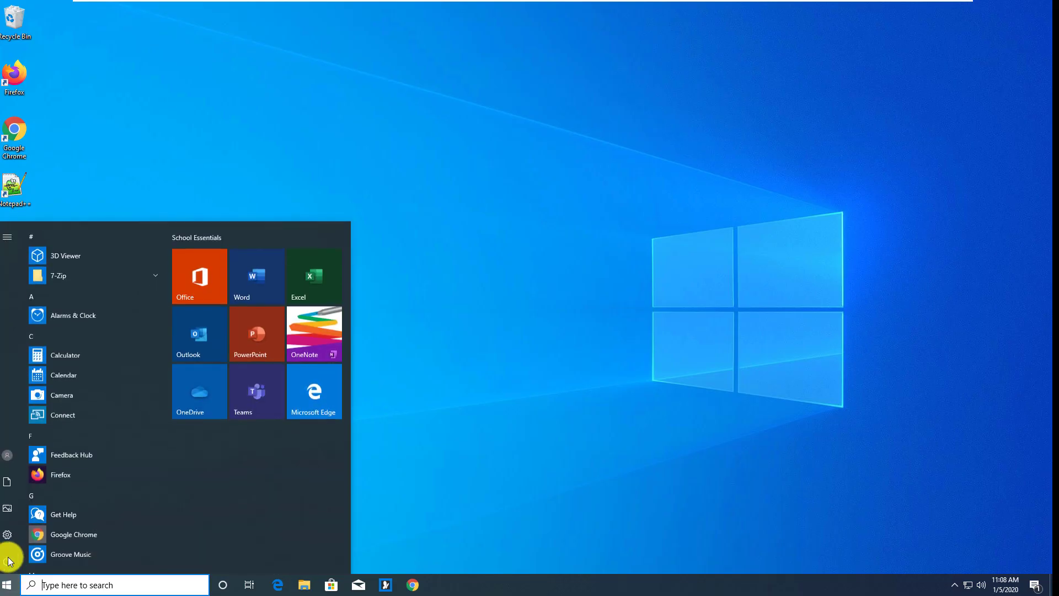
# Open Storage settings from a Settings search and its Configure Storage Sense or run it now page.
pyautogui.click(9, 540)
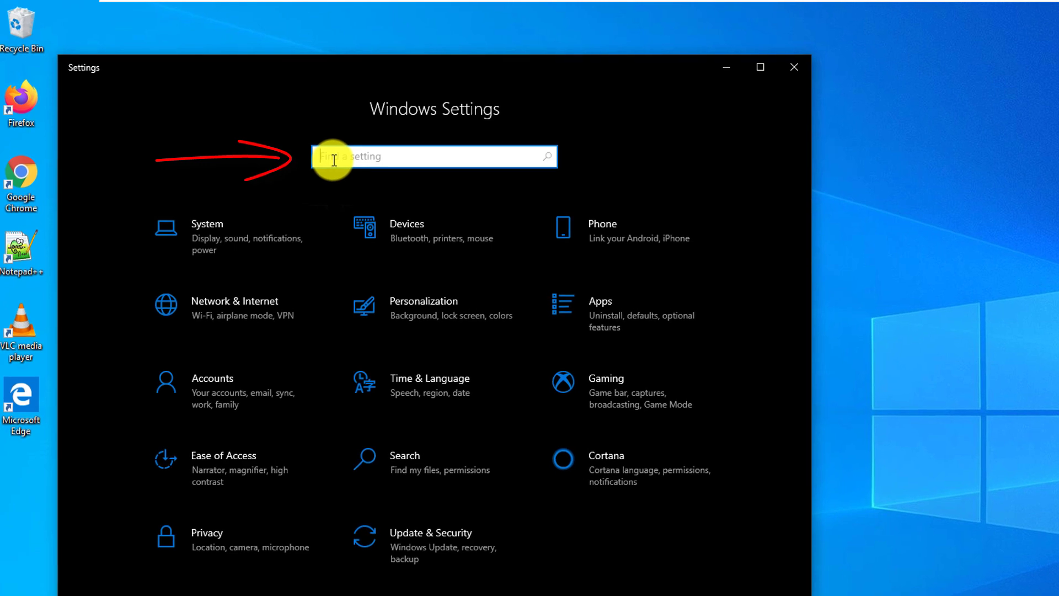
pyautogui.write('storage')
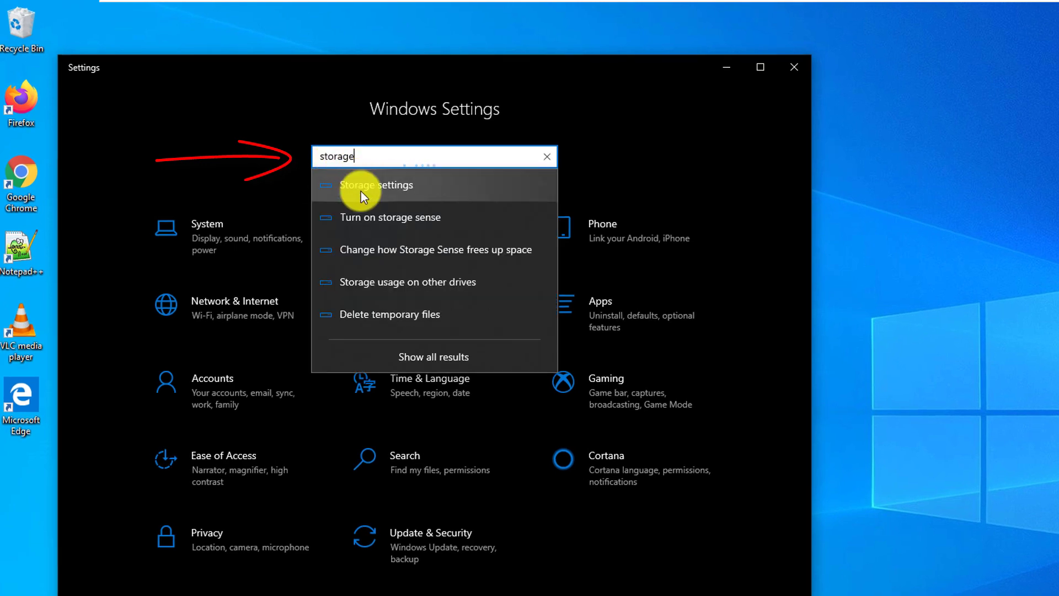
pyautogui.click(406, 185)
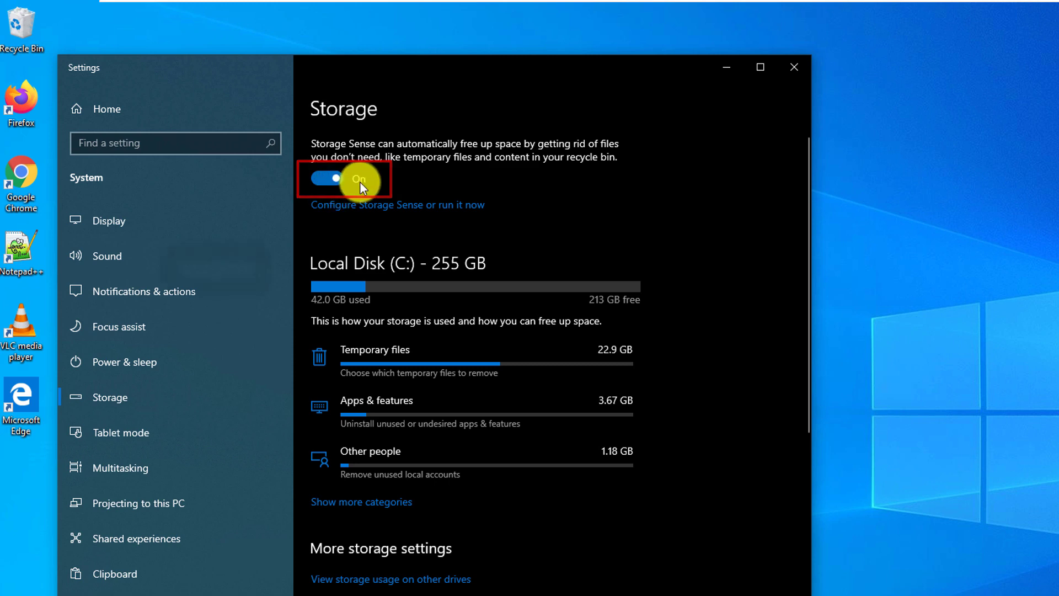
pyautogui.click(395, 208)
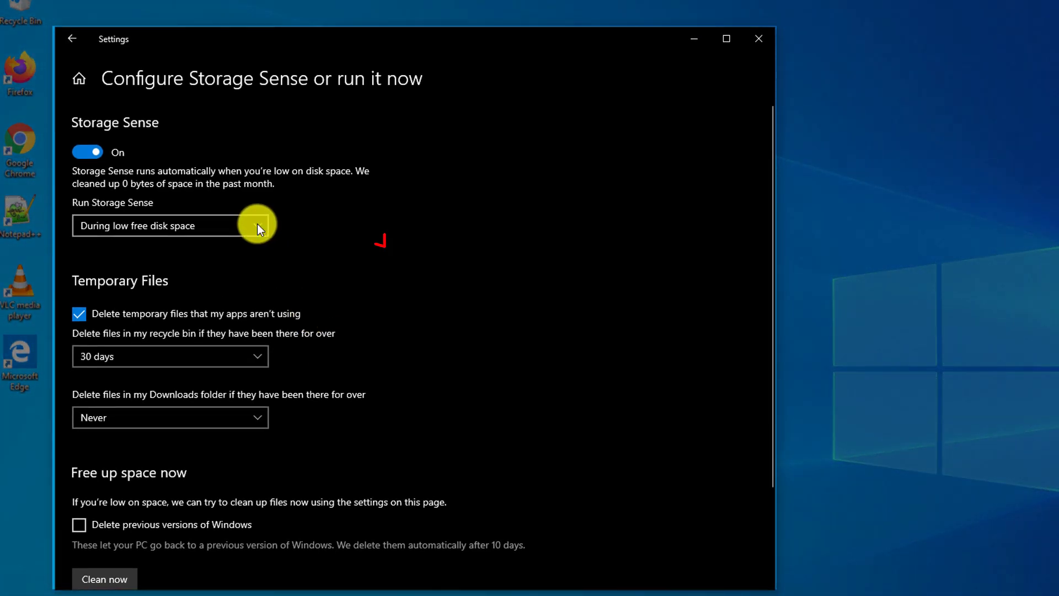
pyautogui.click(257, 224)
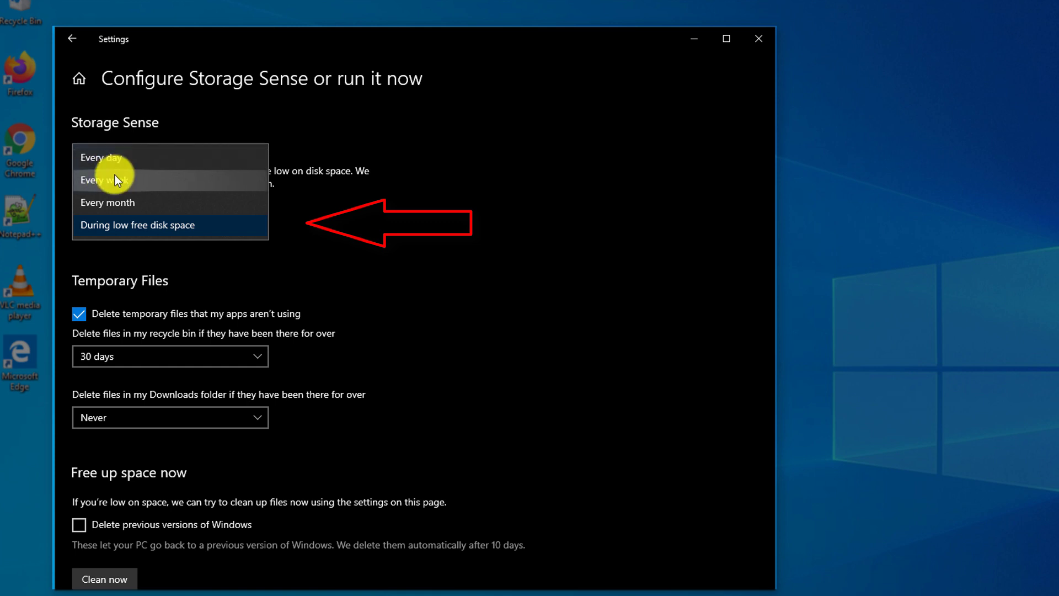
pyautogui.click(309, 232)
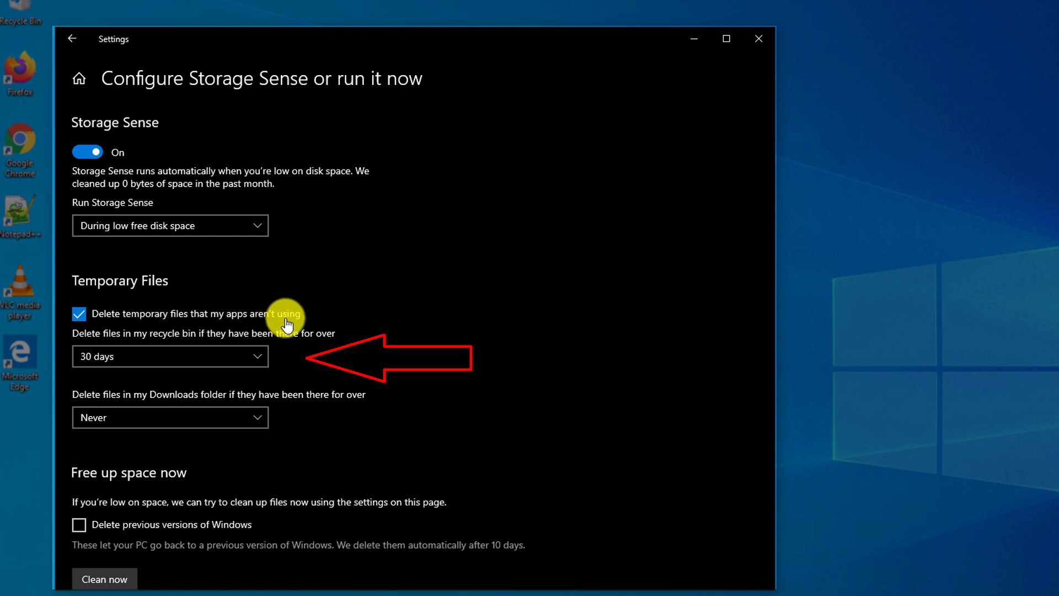
pyautogui.click(259, 359)
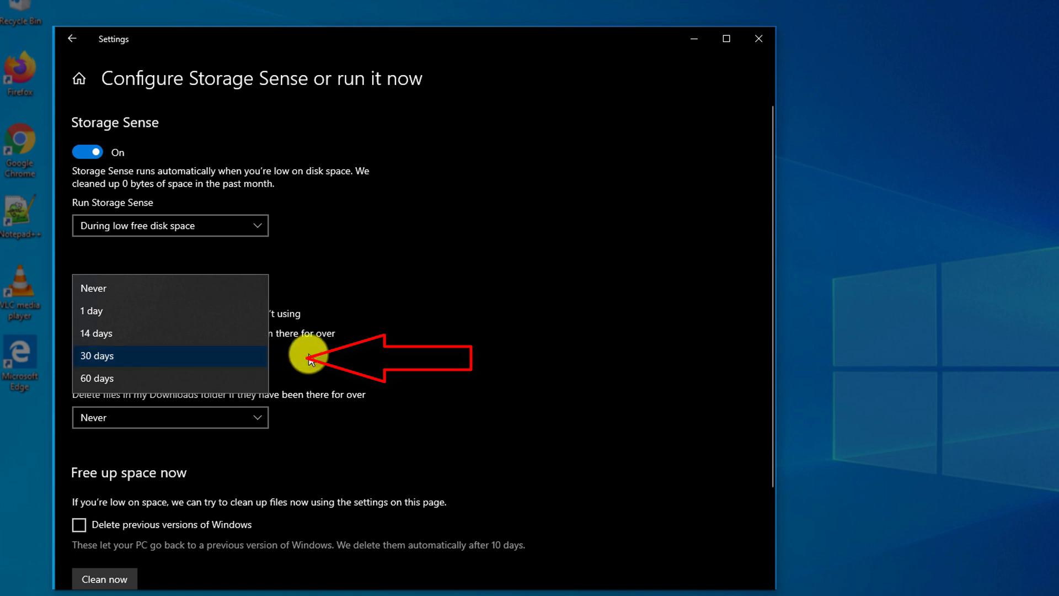
pyautogui.click(310, 358)
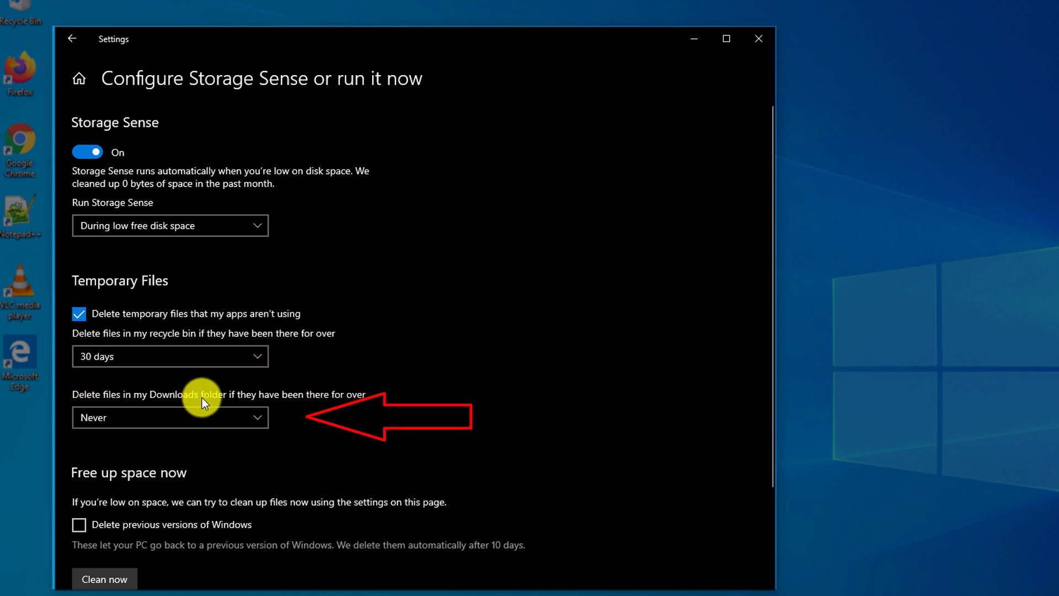
pyautogui.click(258, 418)
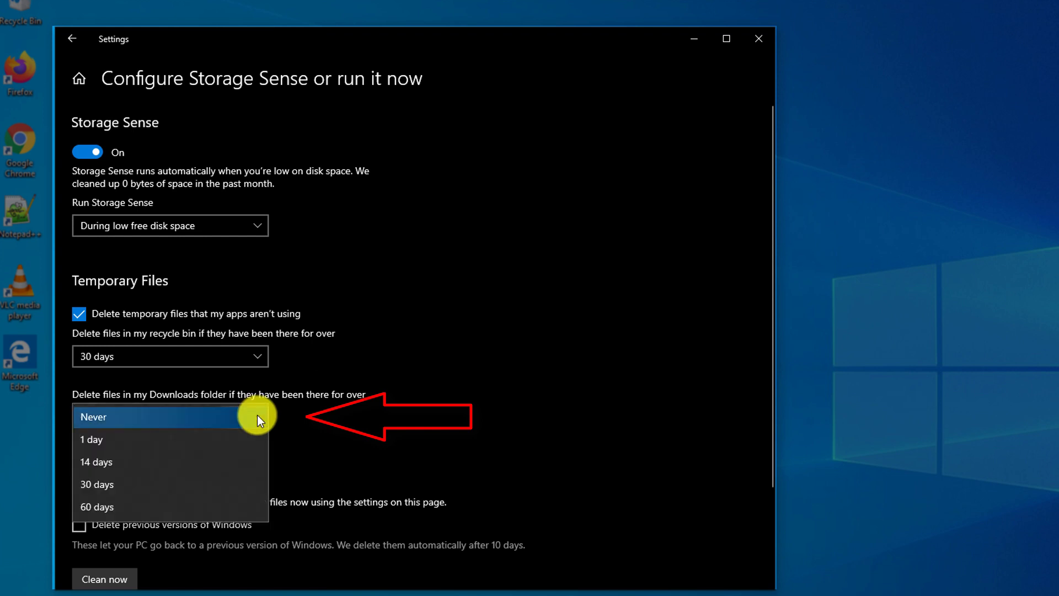
pyautogui.click(324, 438)
pyautogui.scroll(-3, 548, 439)
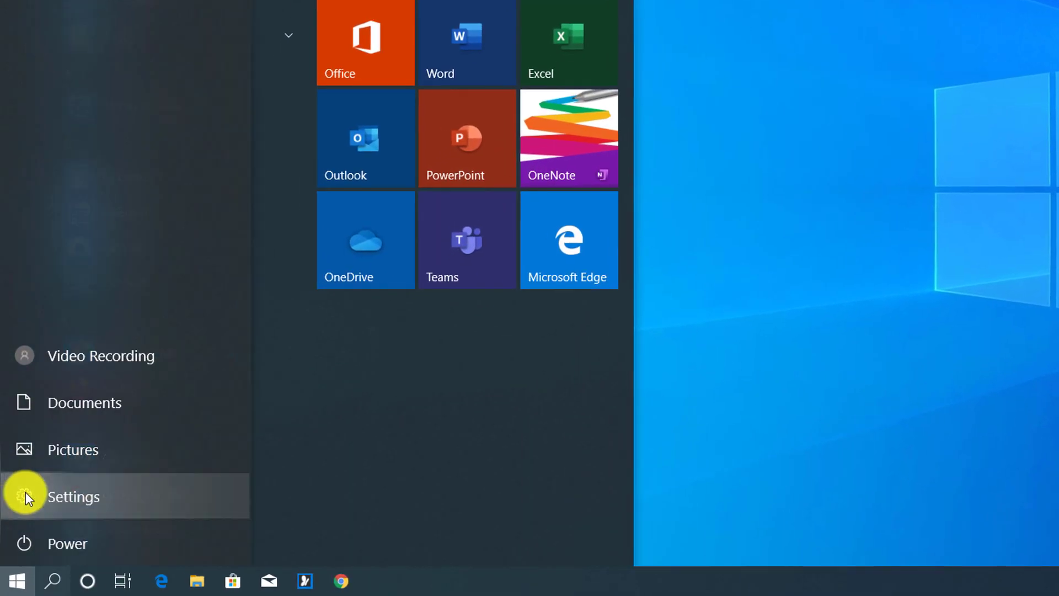
# Search Settings for 'clip' and switch the Clipboard history toggle On.
pyautogui.click(26, 493)
pyautogui.write('clip')
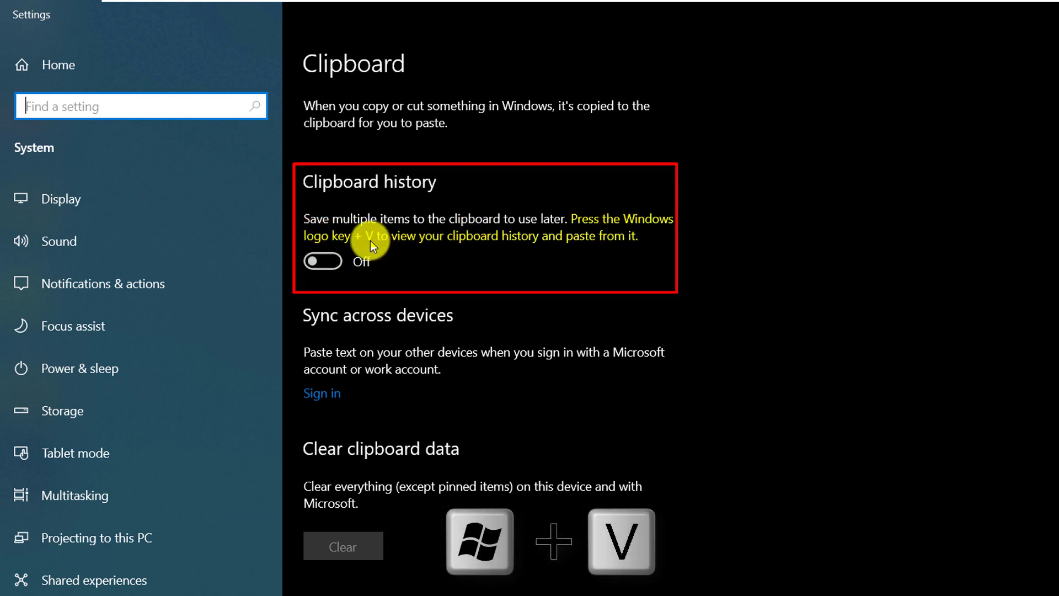
pyautogui.click(328, 261)
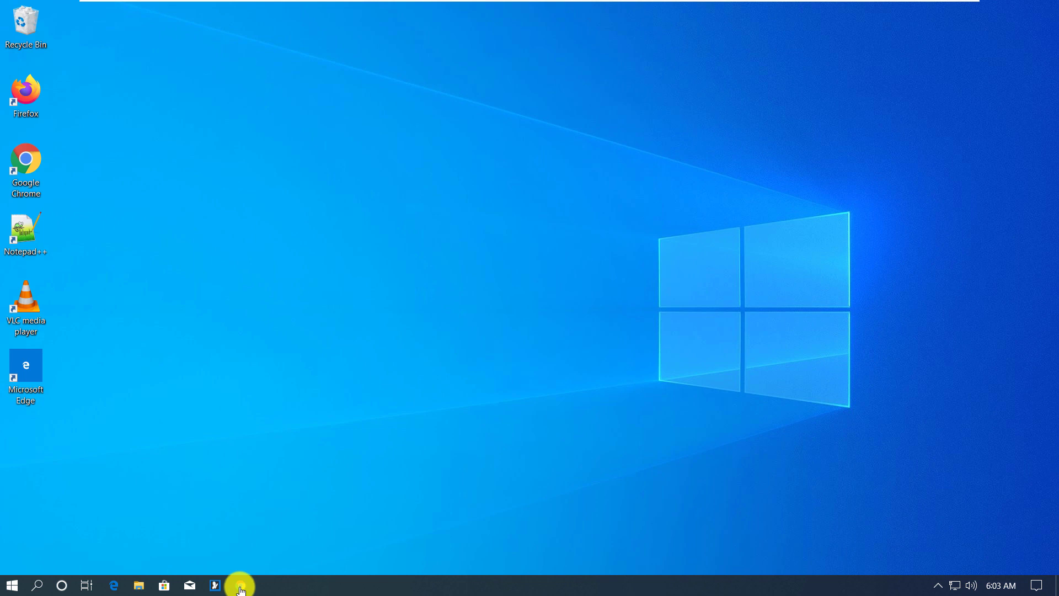
pyautogui.click(241, 585)
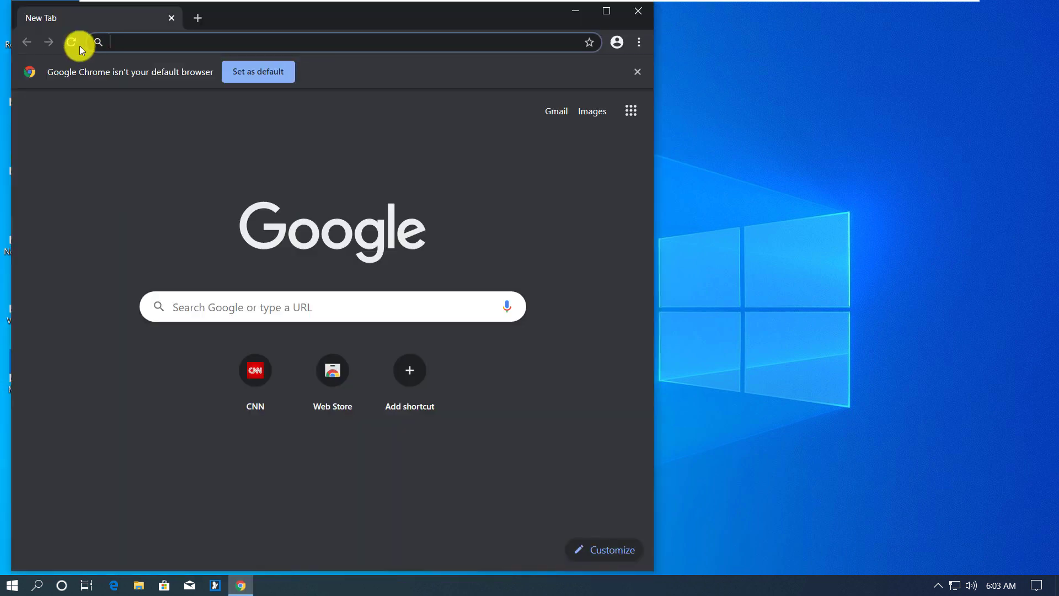
pyautogui.write('www.microsoft.com')
pyautogui.press('Return')
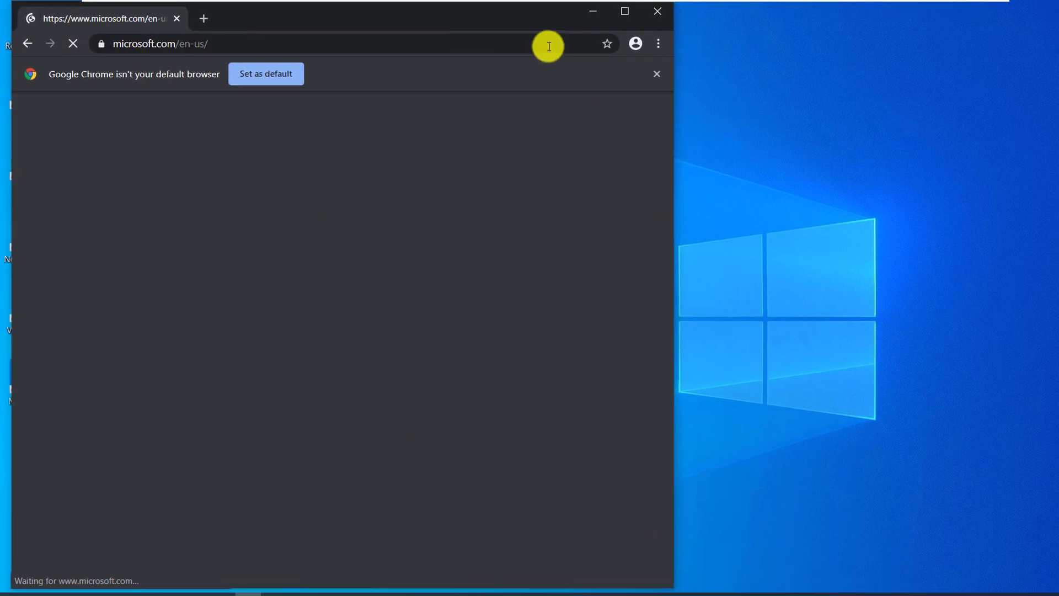
pyautogui.scroll(-3, 579, 466)
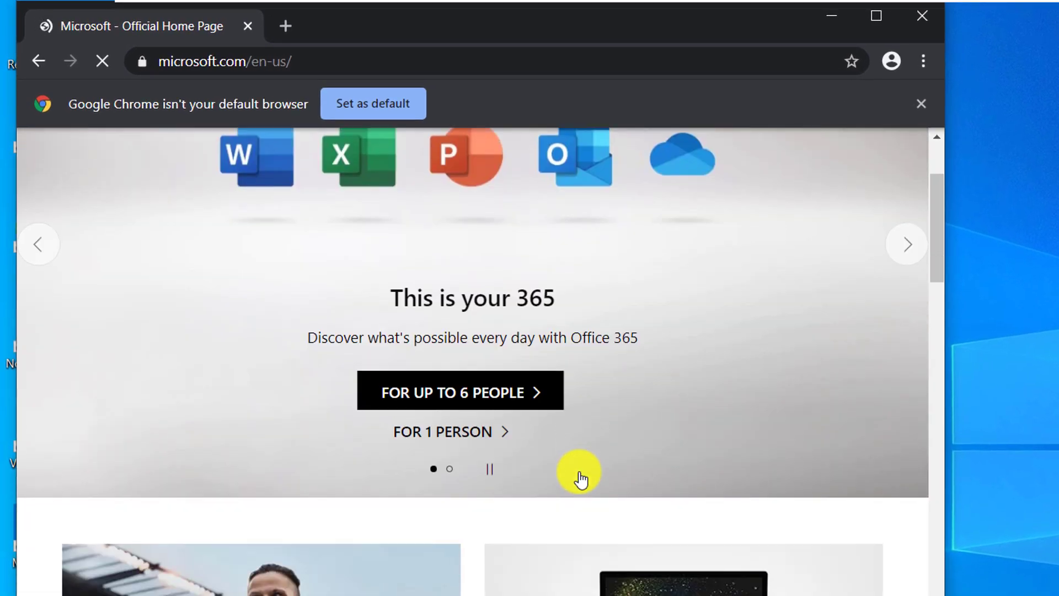
pyautogui.press('super+shift+s')
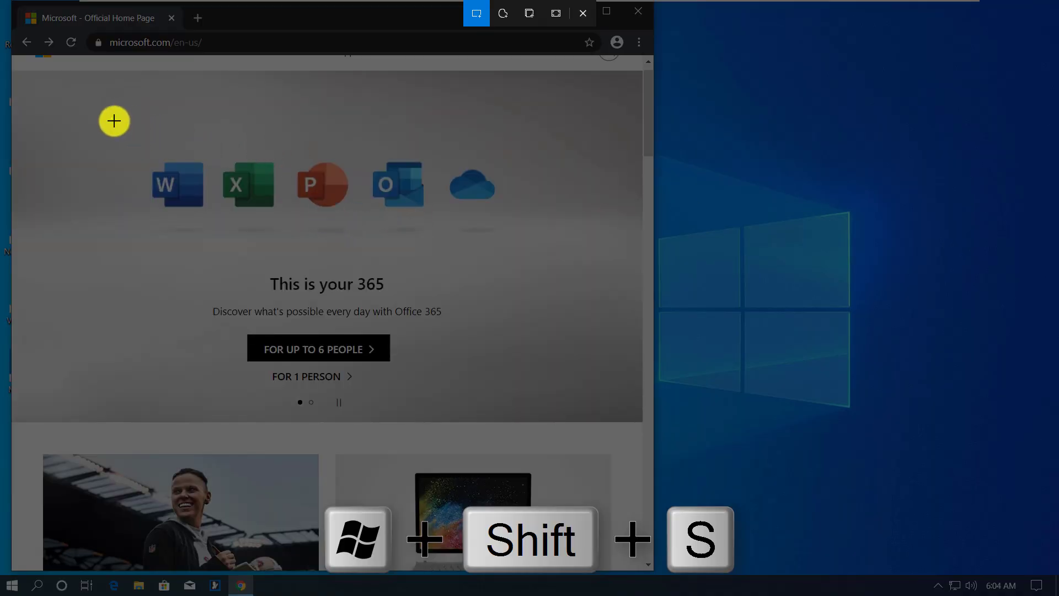
pyautogui.moveTo(111, 118)
pyautogui.mouseDown()
pyautogui.moveTo(595, 404)
pyautogui.moveTo(542, 417)
pyautogui.mouseUp()
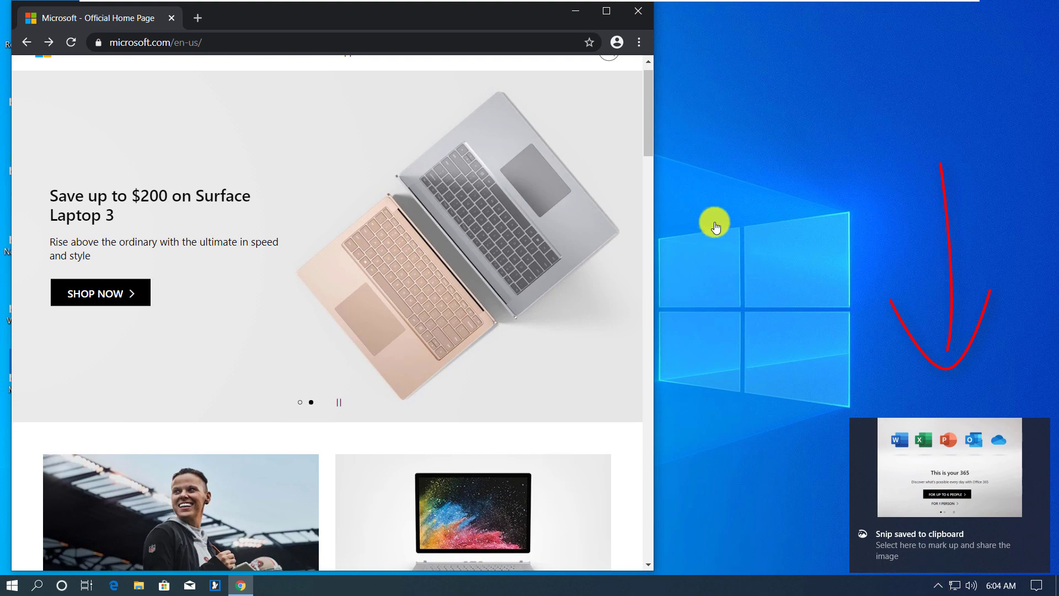
# Select and copy the Xbox Series X description paragraph.
pyautogui.moveTo(650, 131); pyautogui.dragTo(654, 262)
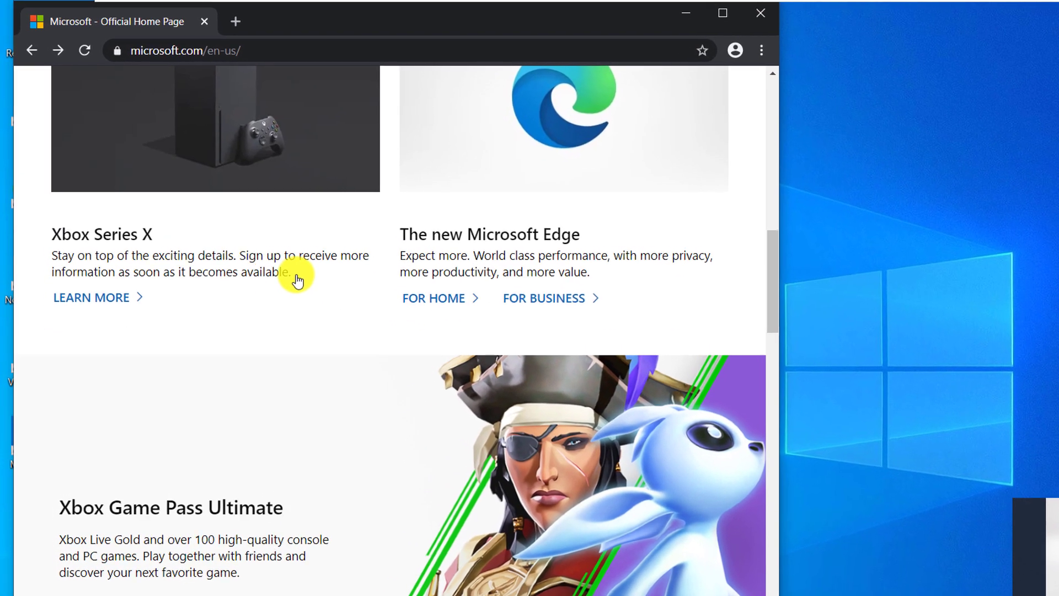
pyautogui.moveTo(296, 277); pyautogui.dragTo(53, 256)
pyautogui.hotkey('ctrl', 'c')
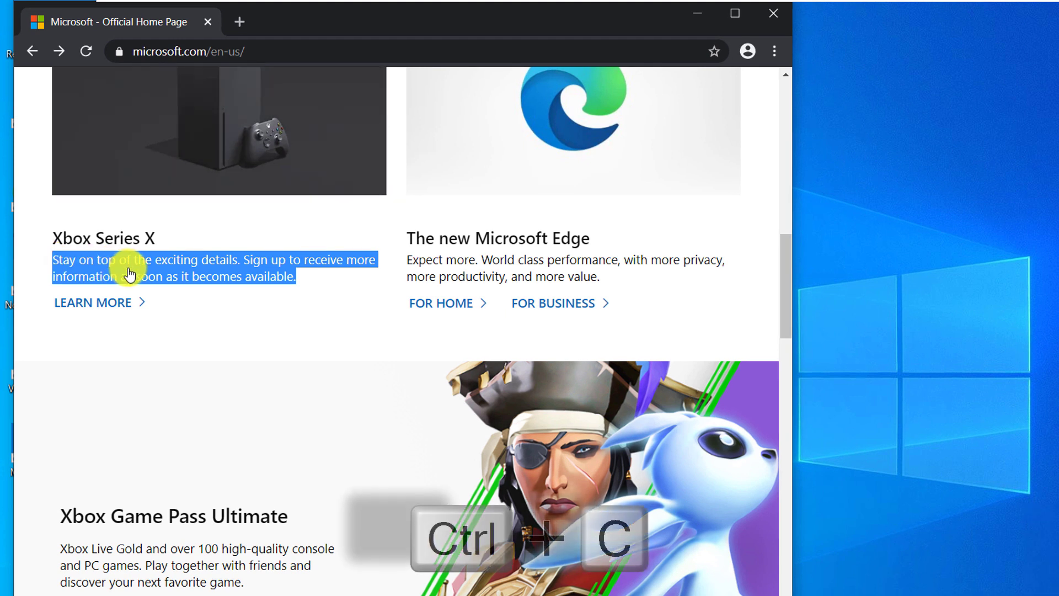
pyautogui.rightClick(212, 267)
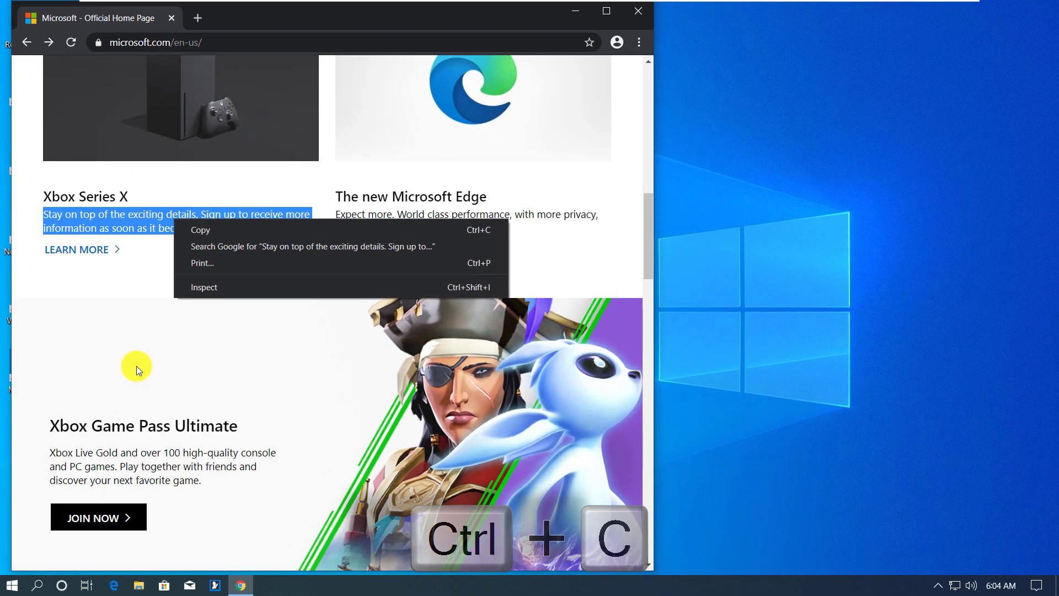
# Snip the Xbox Game Pass Ultimate offer area and bring up clipboard history.
pyautogui.click(133, 347)
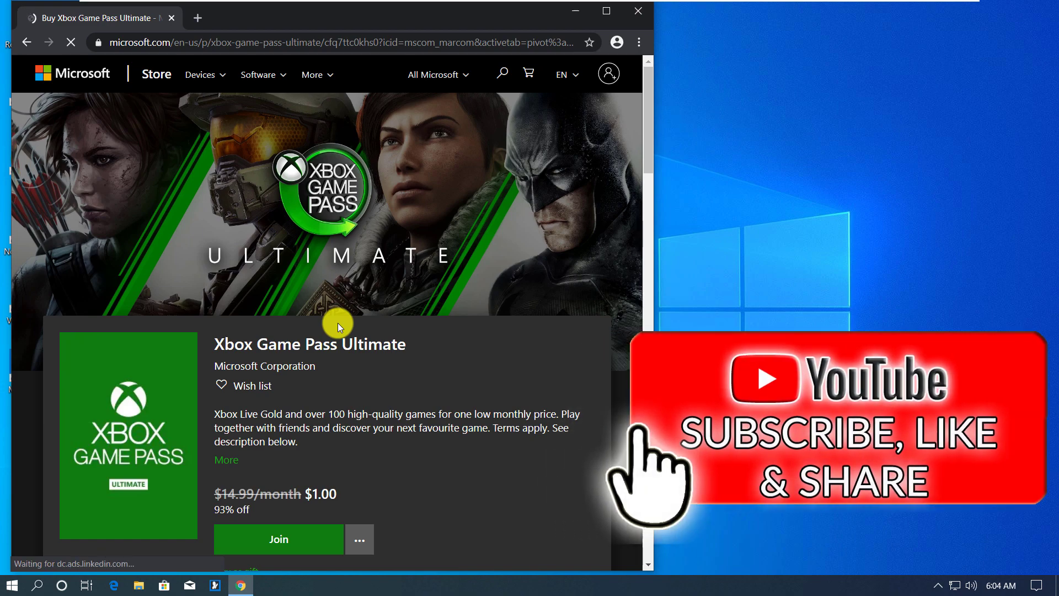
pyautogui.press('super+shift+s')
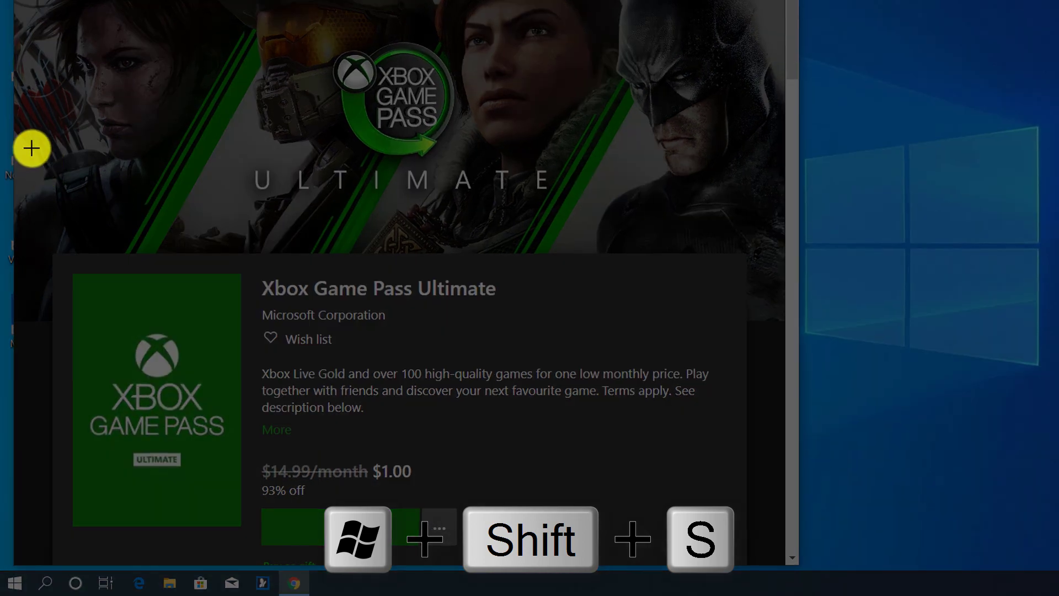
pyautogui.moveTo(32, 148); pyautogui.dragTo(755, 555)
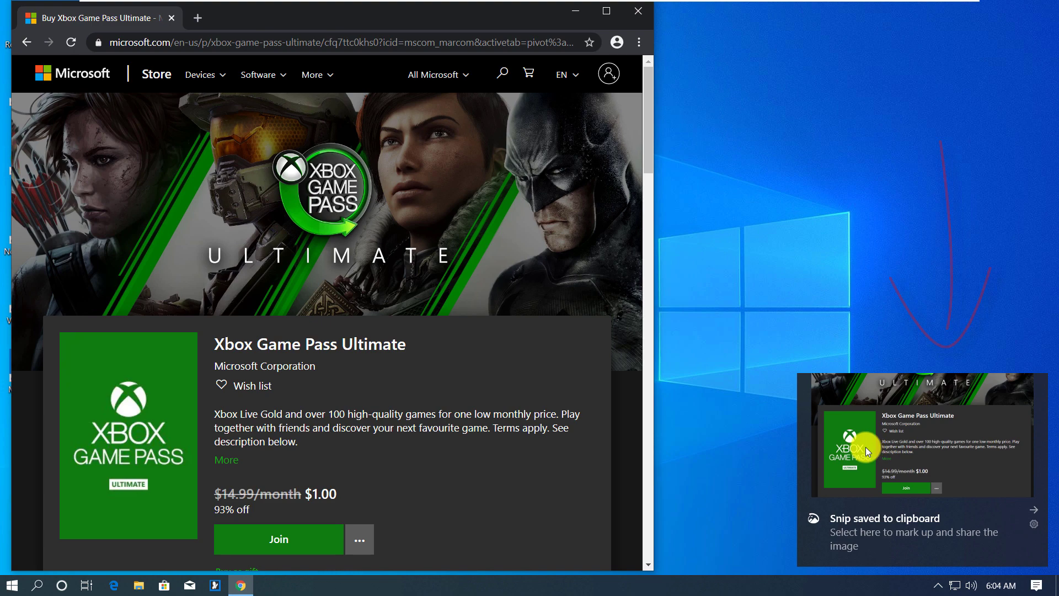
pyautogui.press('super+v')
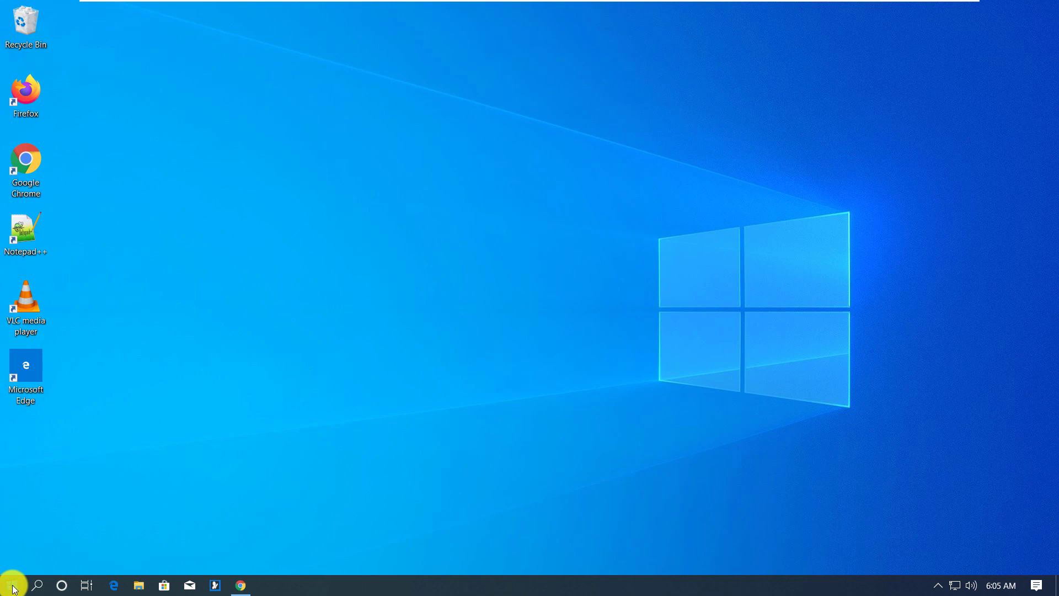
# Open WordPad and paste the Office 365 snip from clipboard history.
pyautogui.click(13, 588)
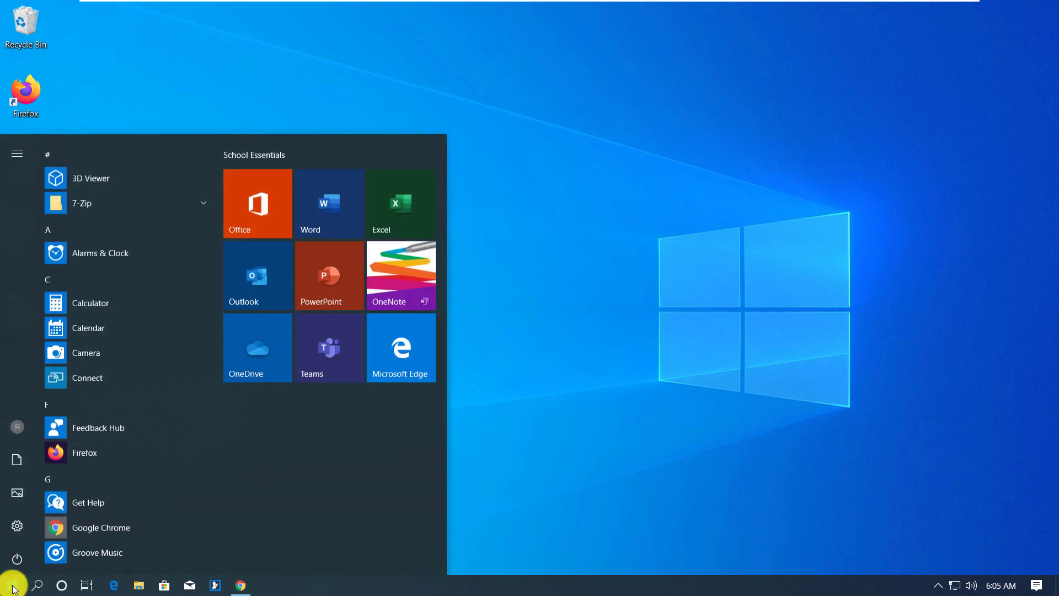
pyautogui.write('wordpad')
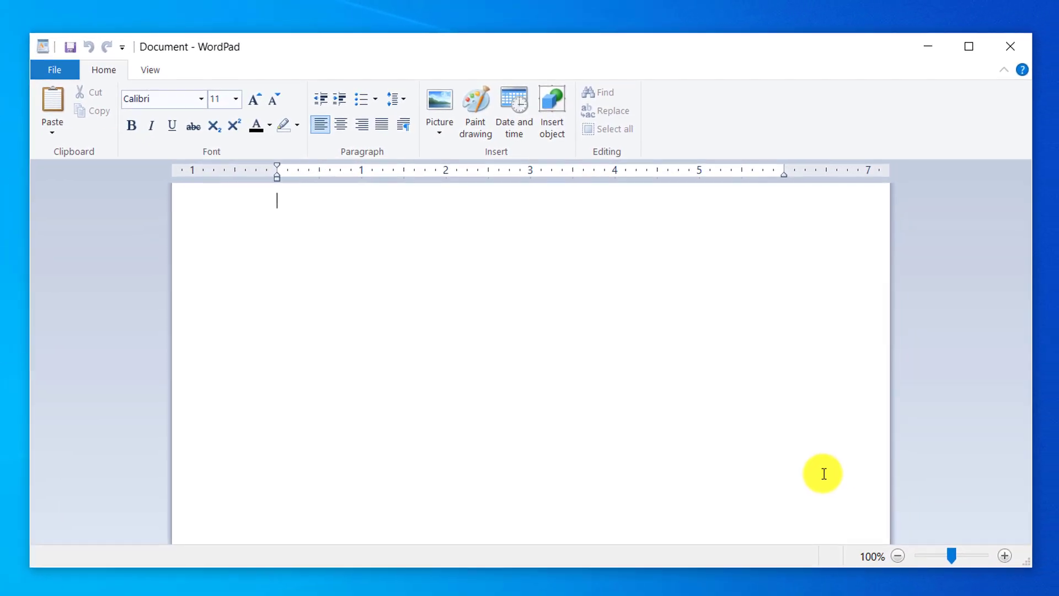
pyautogui.press('super+v')
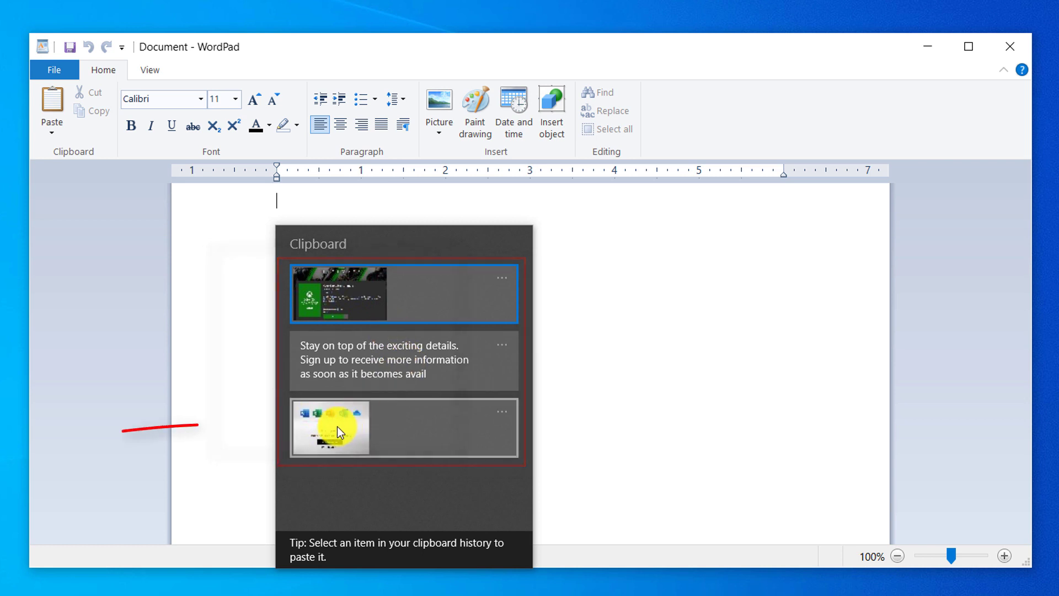
pyautogui.click(352, 425)
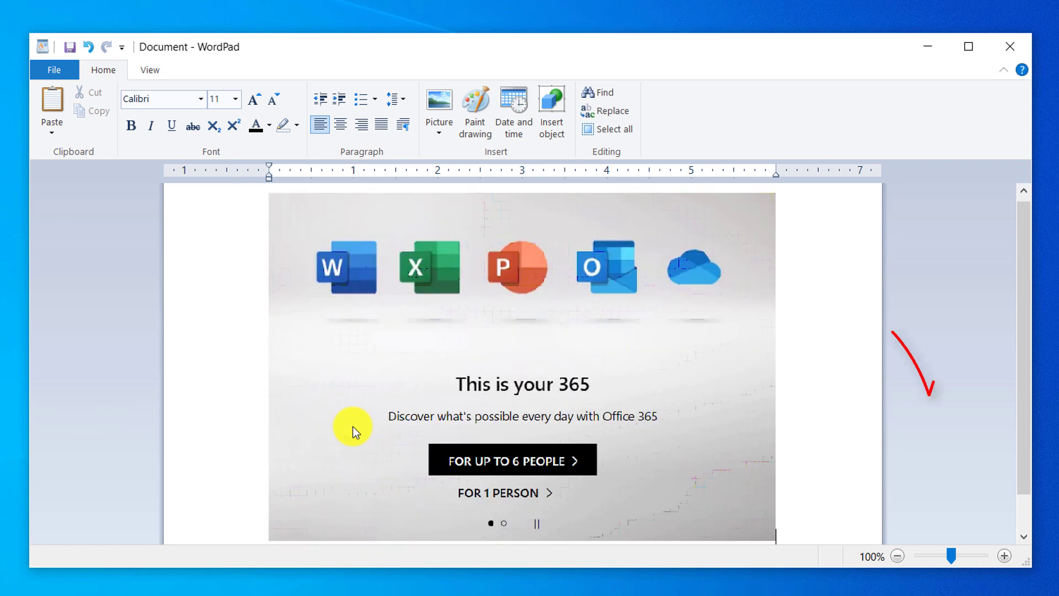
# Paste the copied Xbox sentence from clipboard history below the image.
pyautogui.scroll(-2, 861, 478)
pyautogui.scroll(-1, 881, 478)
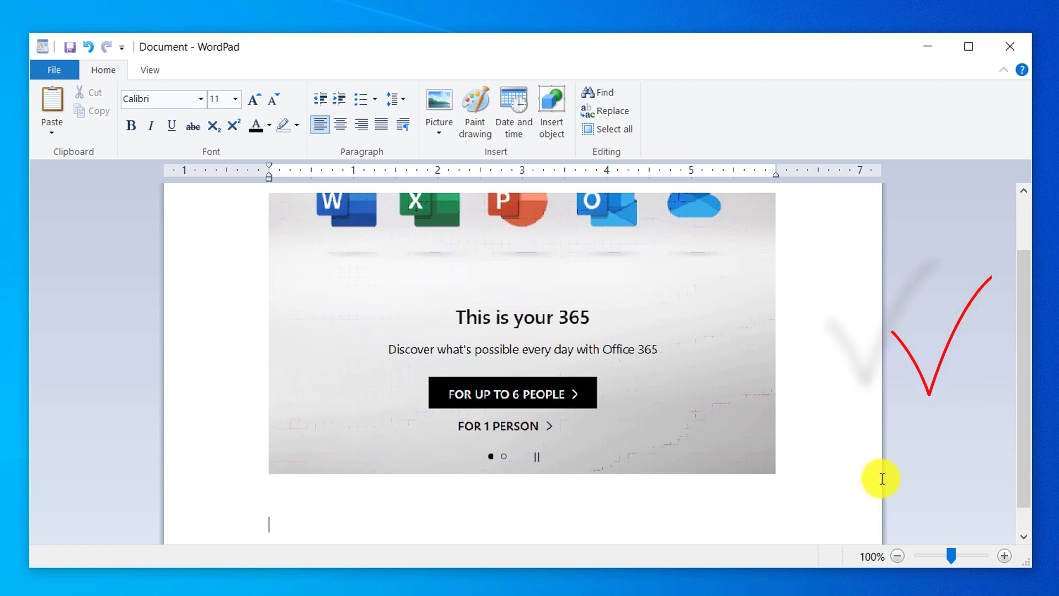
pyautogui.press('super+v')
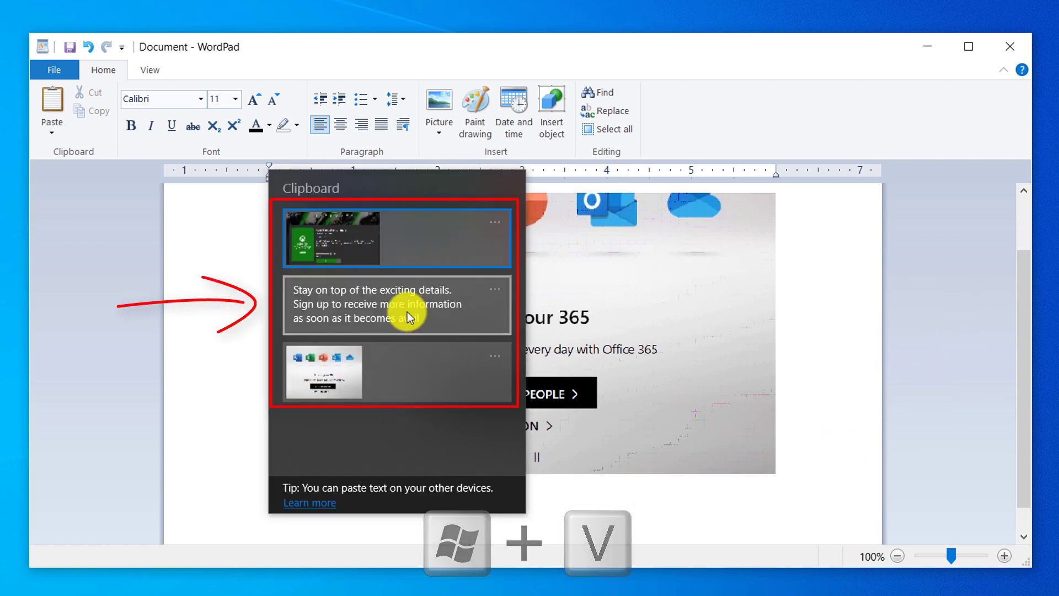
pyautogui.click(407, 312)
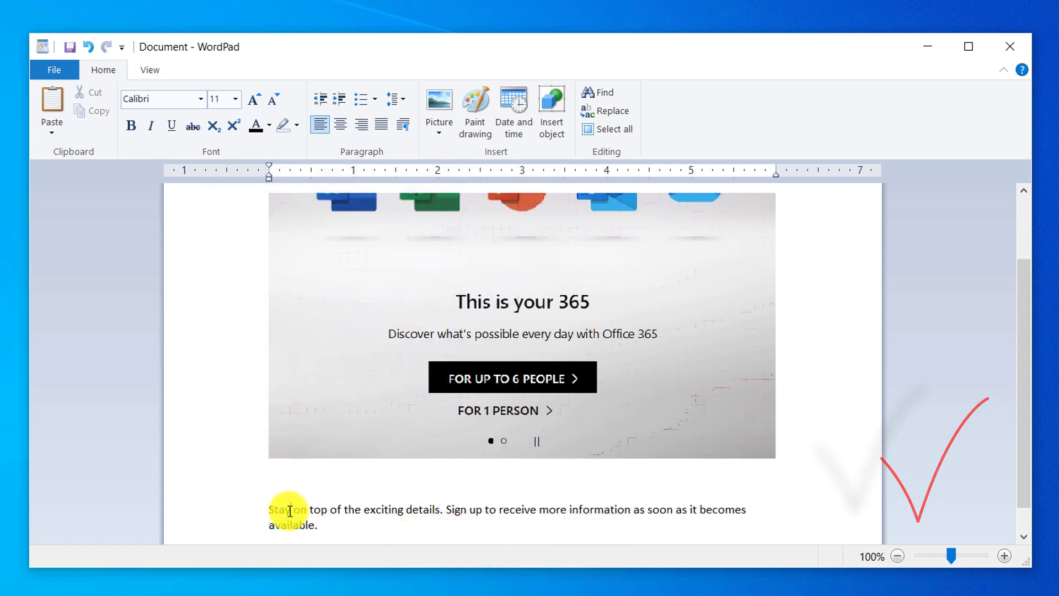
pyautogui.scroll(-1, 428, 494)
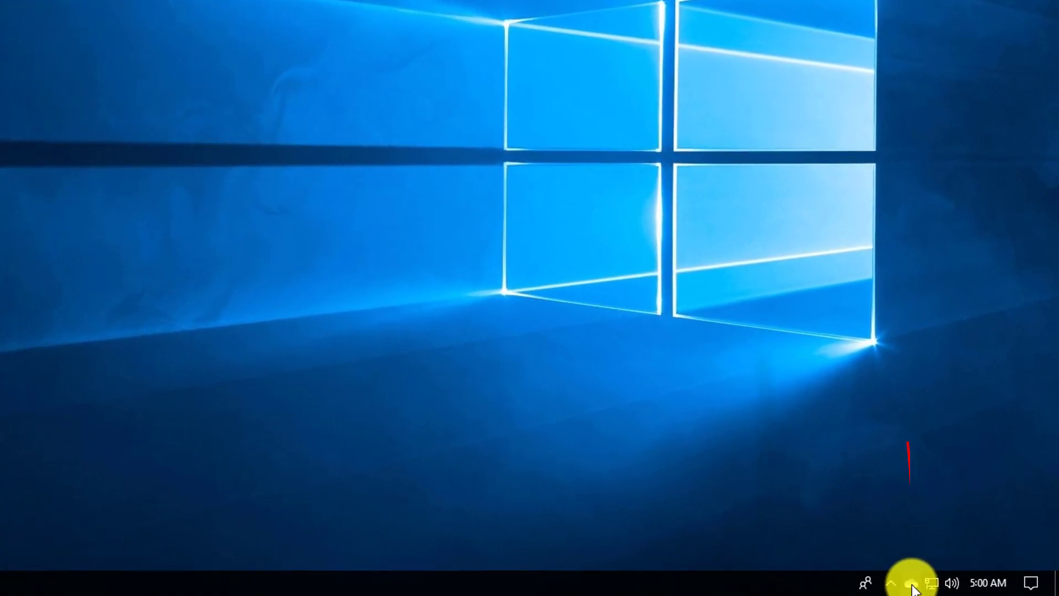
# Open OneDrive settings' Choose folders list and expand Documents and Pictures.
pyautogui.click(940, 587)
pyautogui.click(1004, 538)
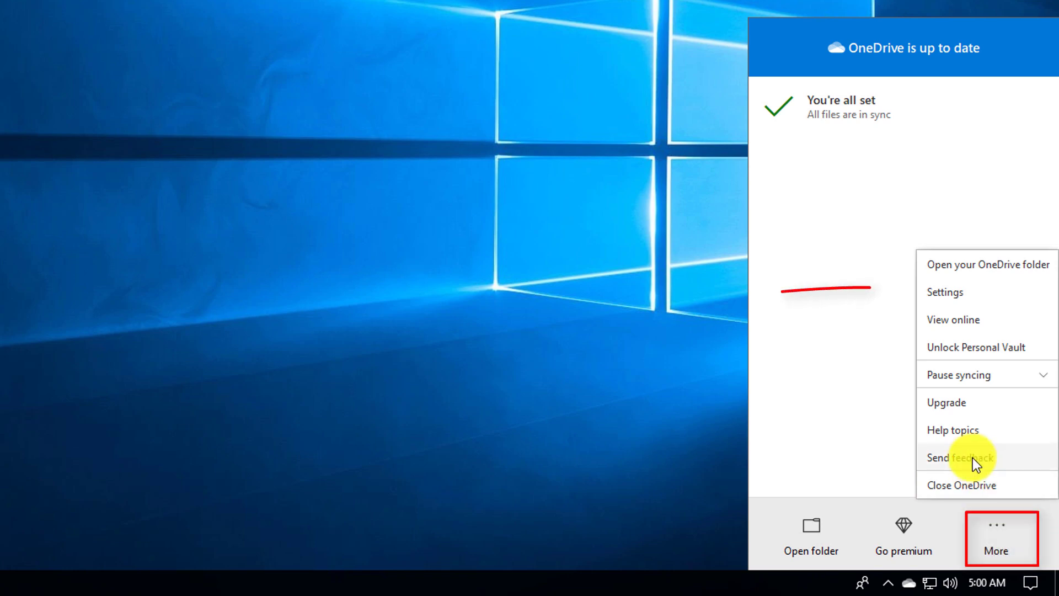
pyautogui.click(964, 301)
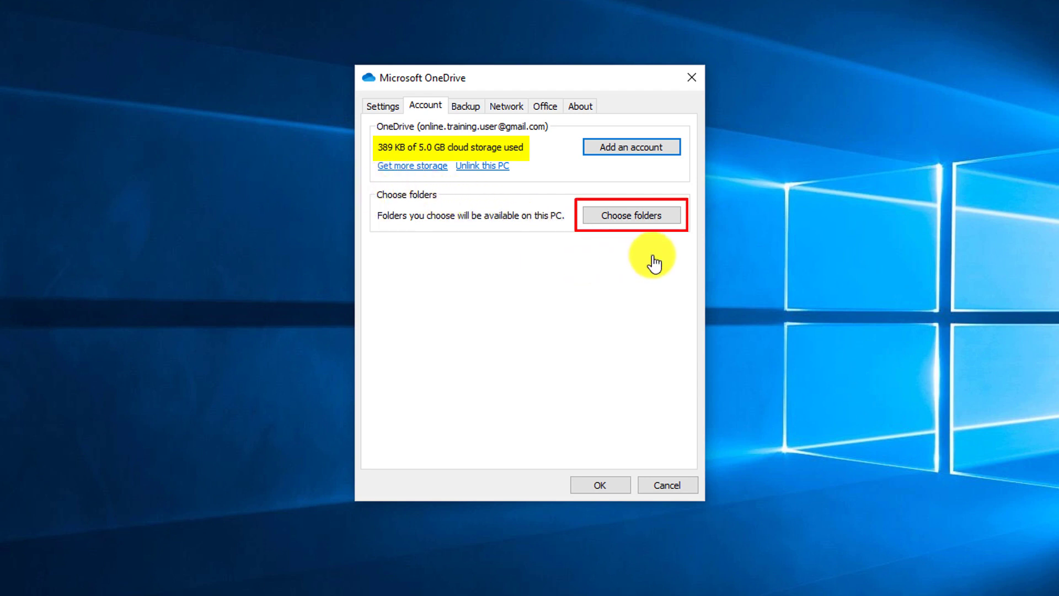
pyautogui.click(634, 216)
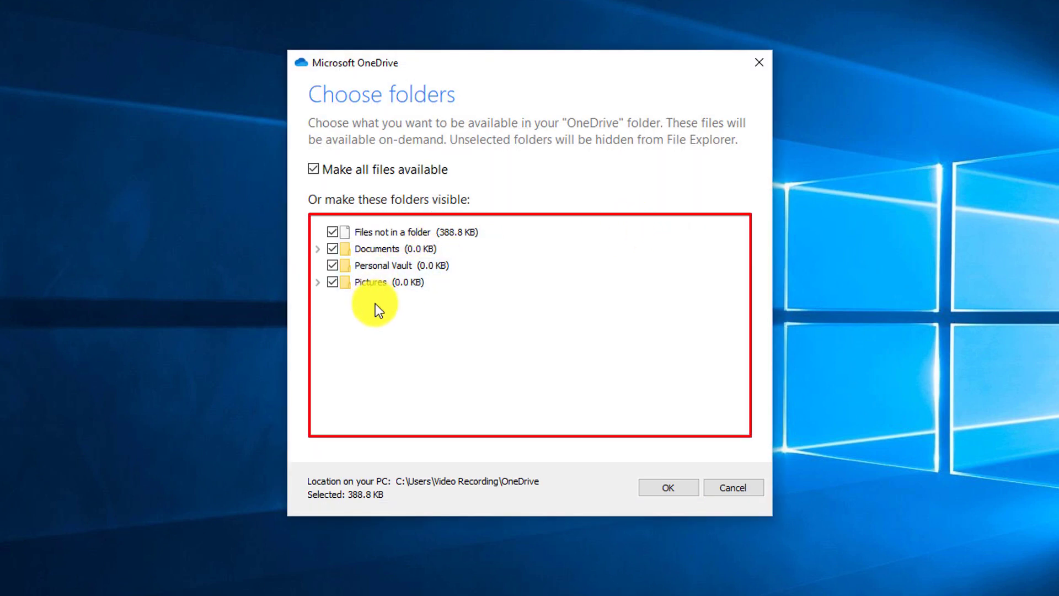
pyautogui.click(318, 248)
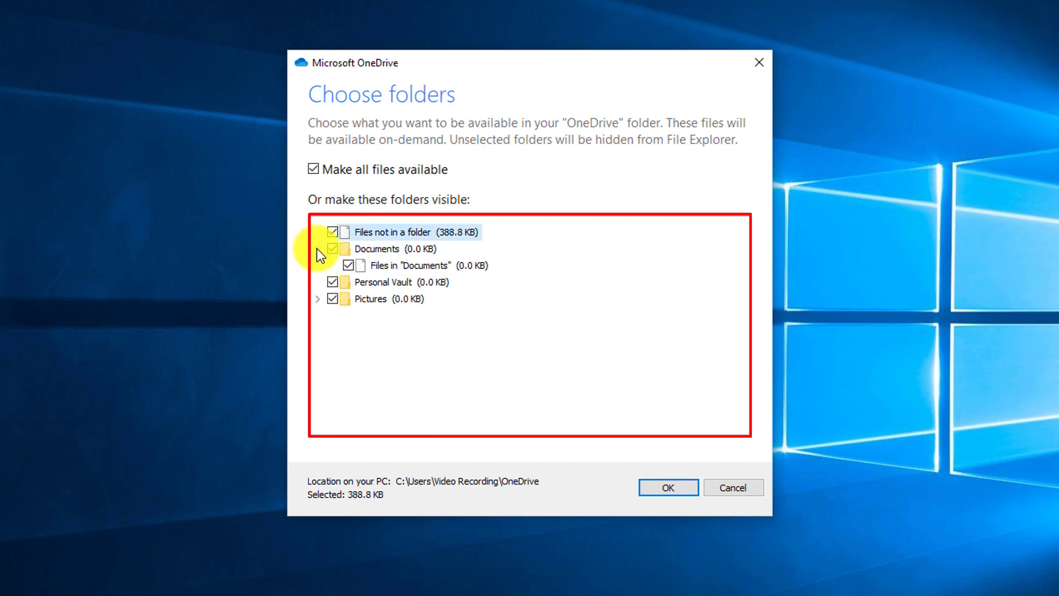
pyautogui.click(317, 300)
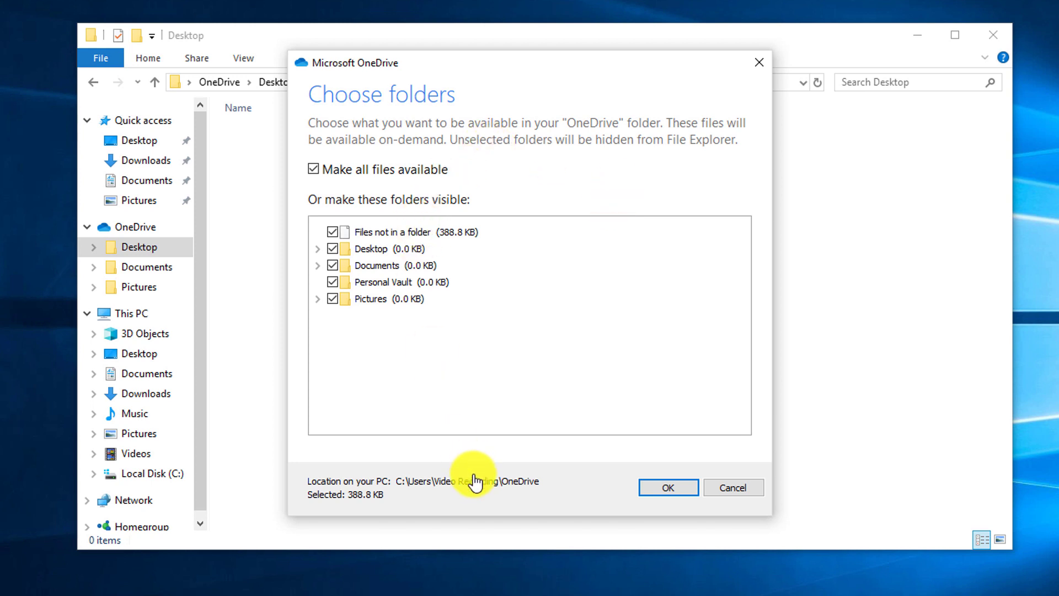
# Close OneDrive settings, check OneDrive backup for Documents and open the synced Documents folder.
pyautogui.click(670, 490)
pyautogui.click(592, 488)
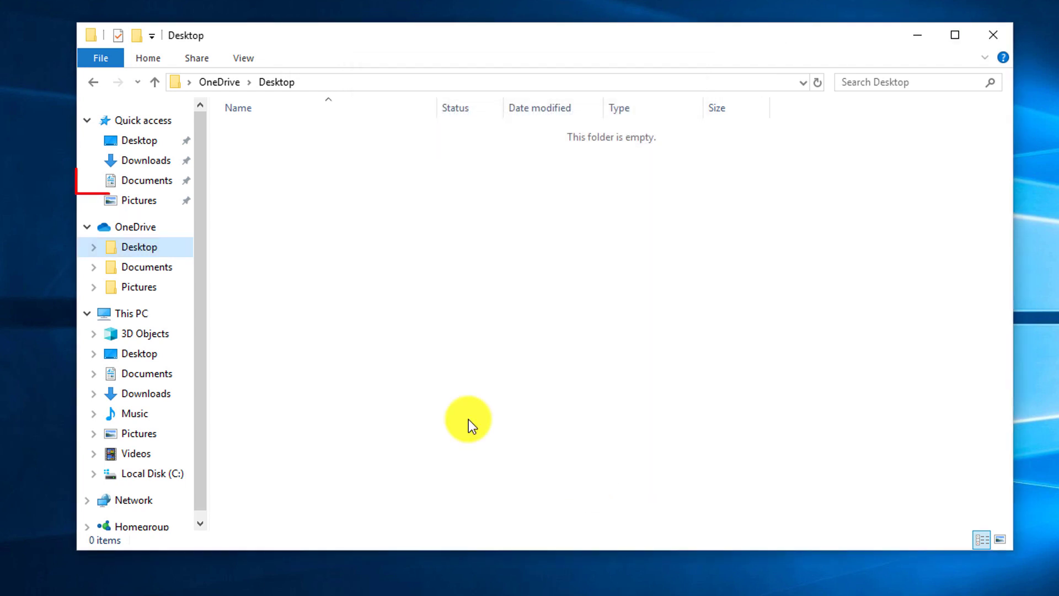
pyautogui.click(159, 188)
pyautogui.rightClick(159, 188)
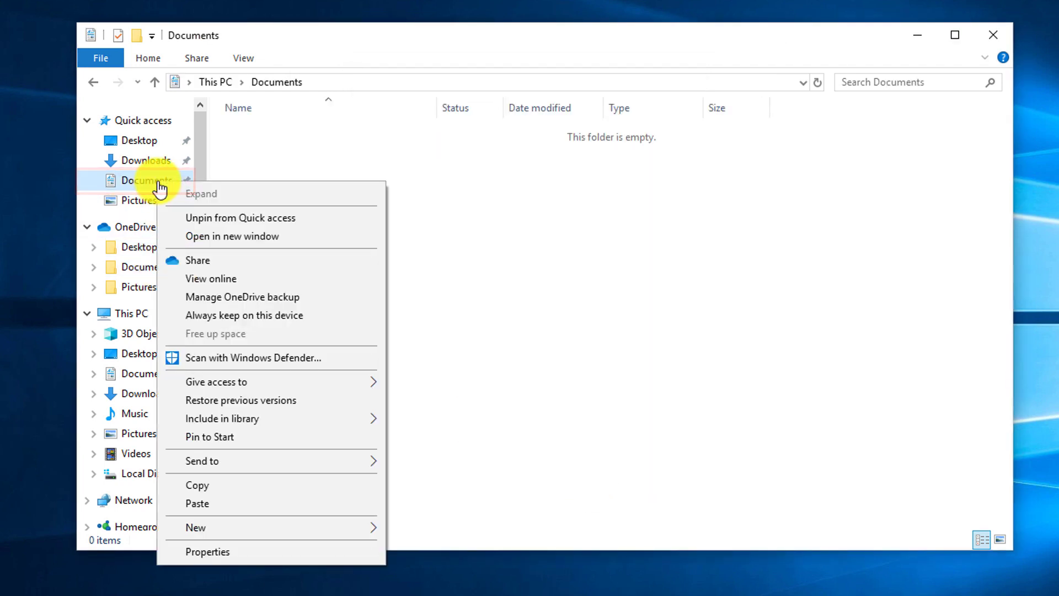
pyautogui.click(260, 303)
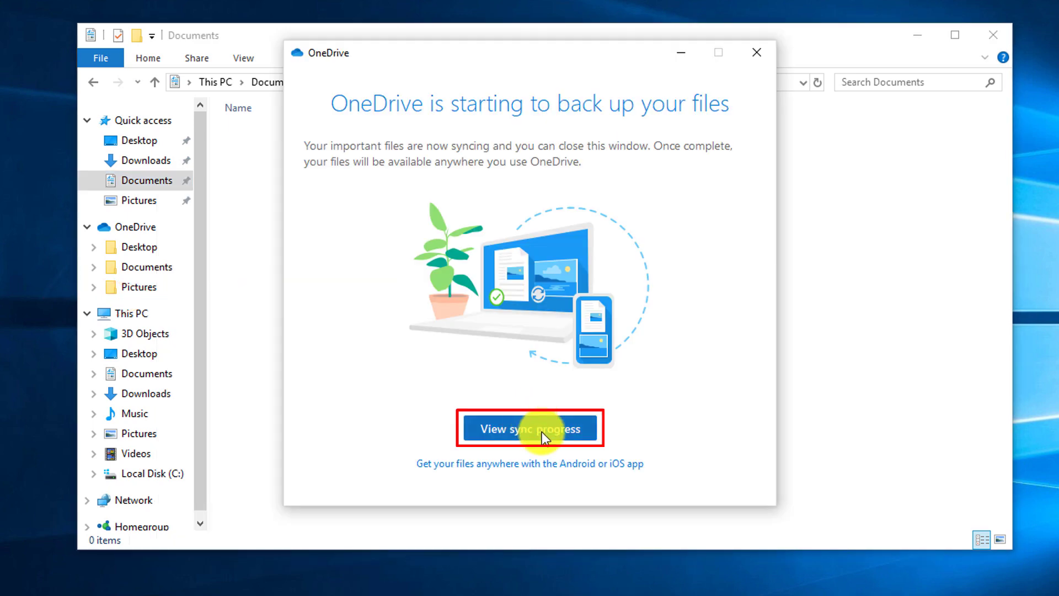
pyautogui.click(542, 432)
pyautogui.click(995, 465)
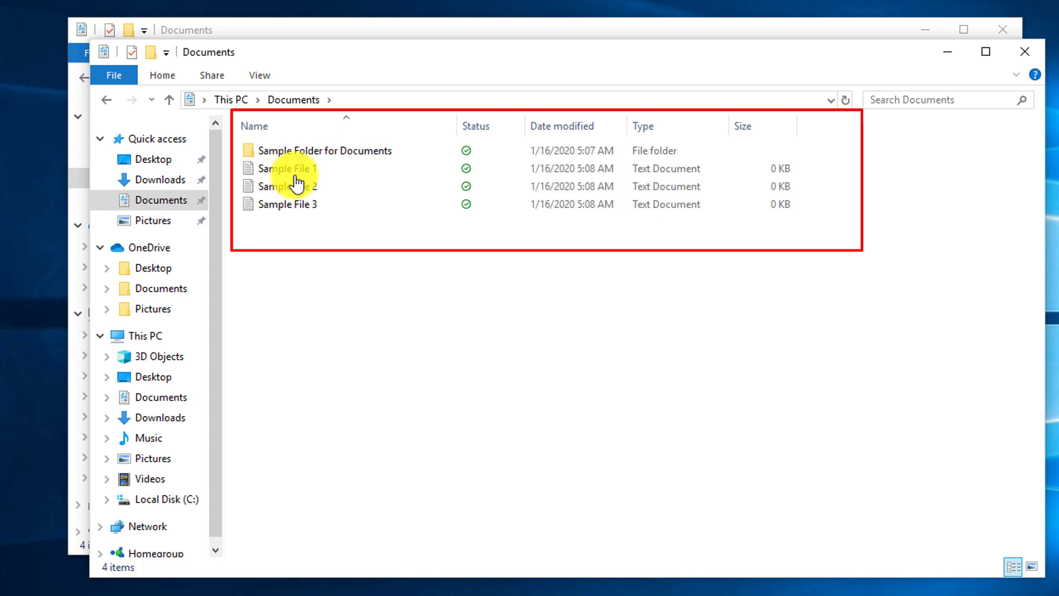
# Start OneDrive backup of the Pictures folder via Manage OneDrive backup.
pyautogui.rightClick(178, 211)
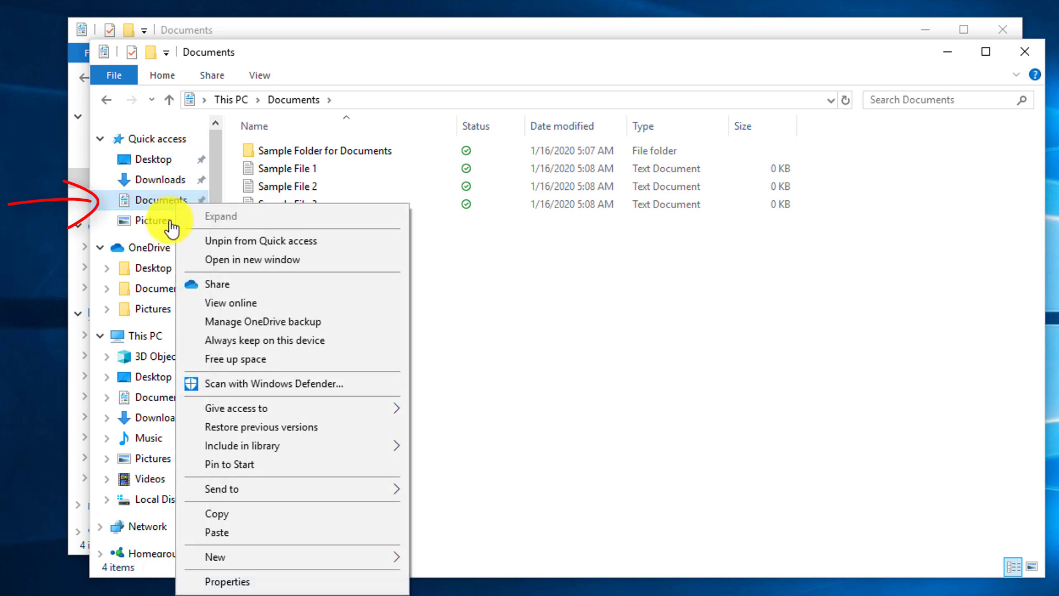
pyautogui.click(289, 321)
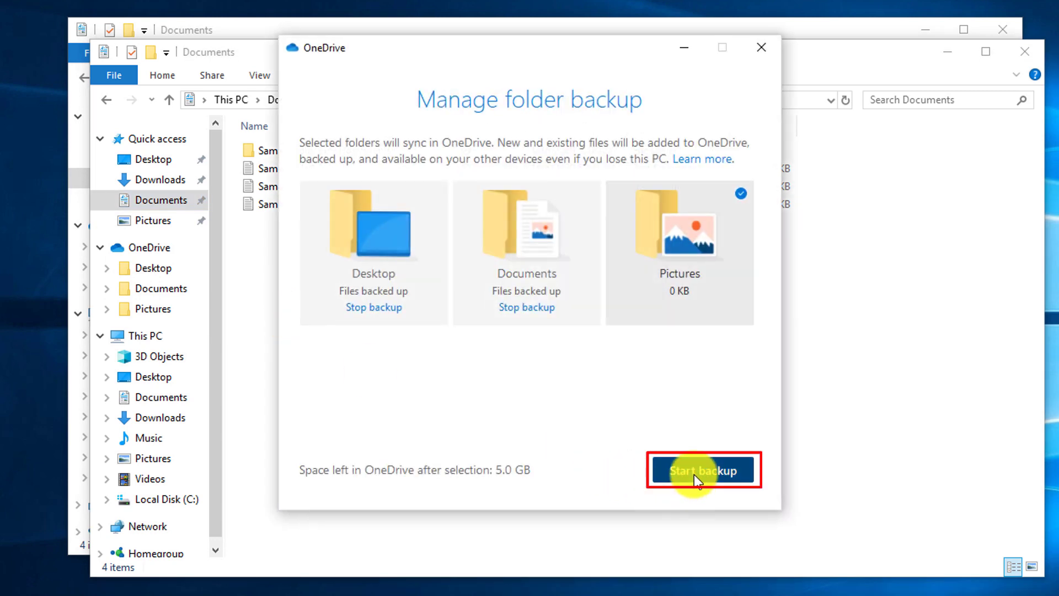
pyautogui.click(694, 474)
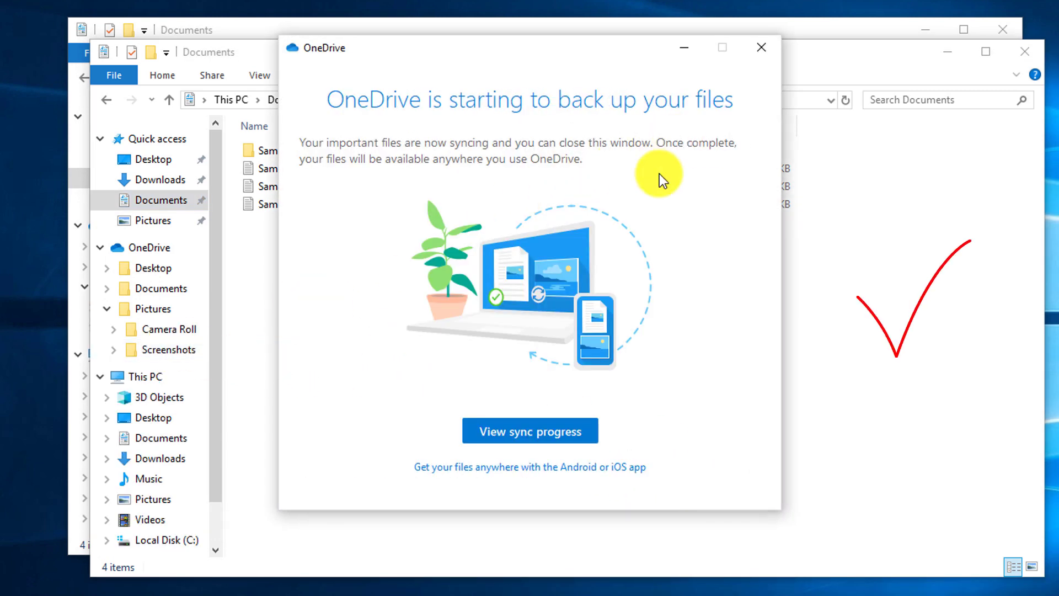
pyautogui.click(761, 47)
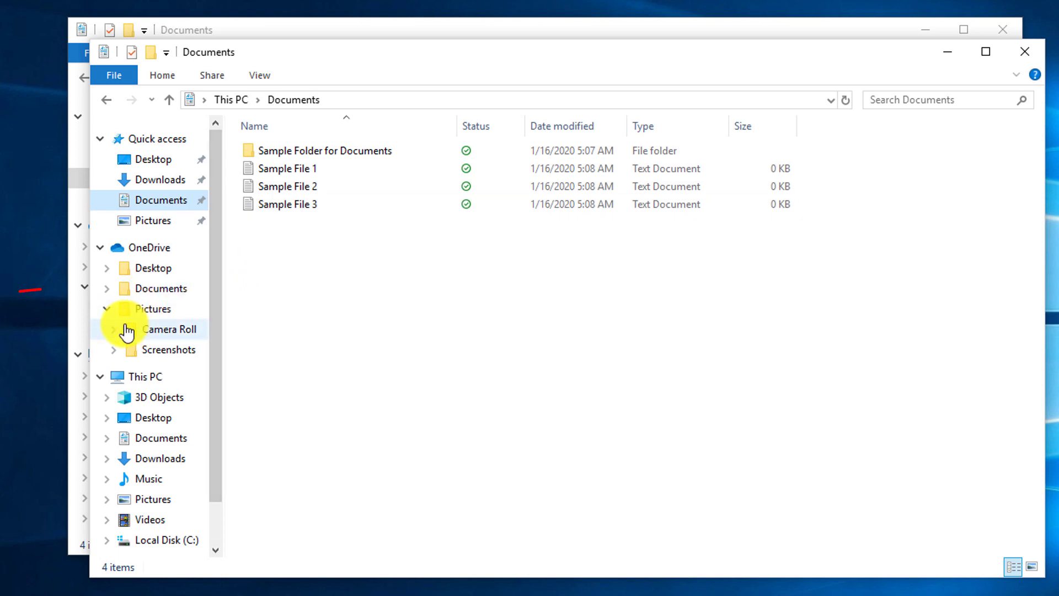
pyautogui.click(104, 292)
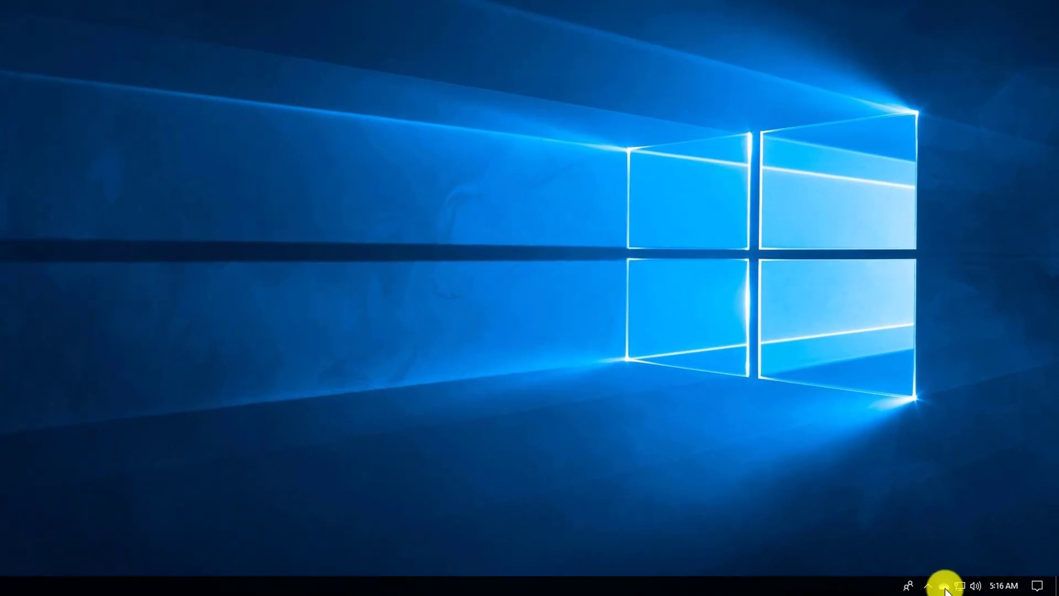
# Choose Unlock Personal Vault from the OneDrive tray menu and request an e-mail verification code.
pyautogui.click(943, 581)
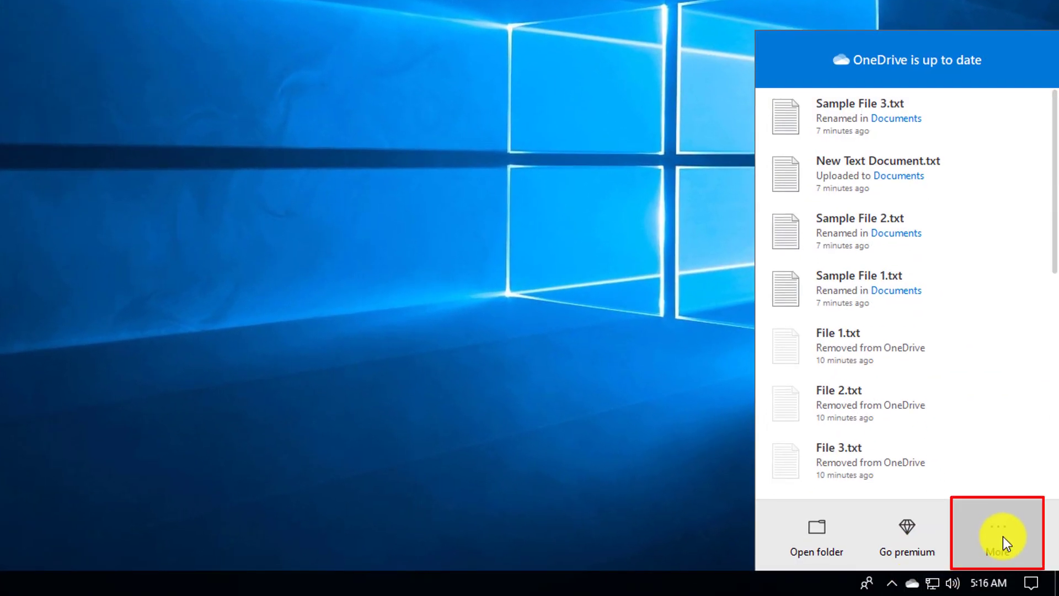
pyautogui.click(1003, 536)
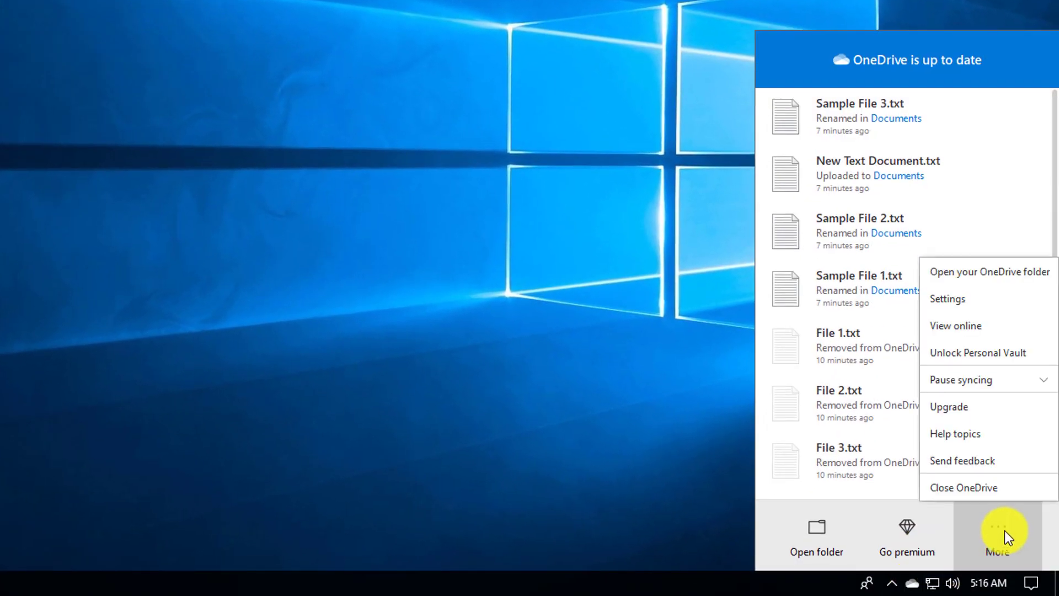
pyautogui.click(961, 352)
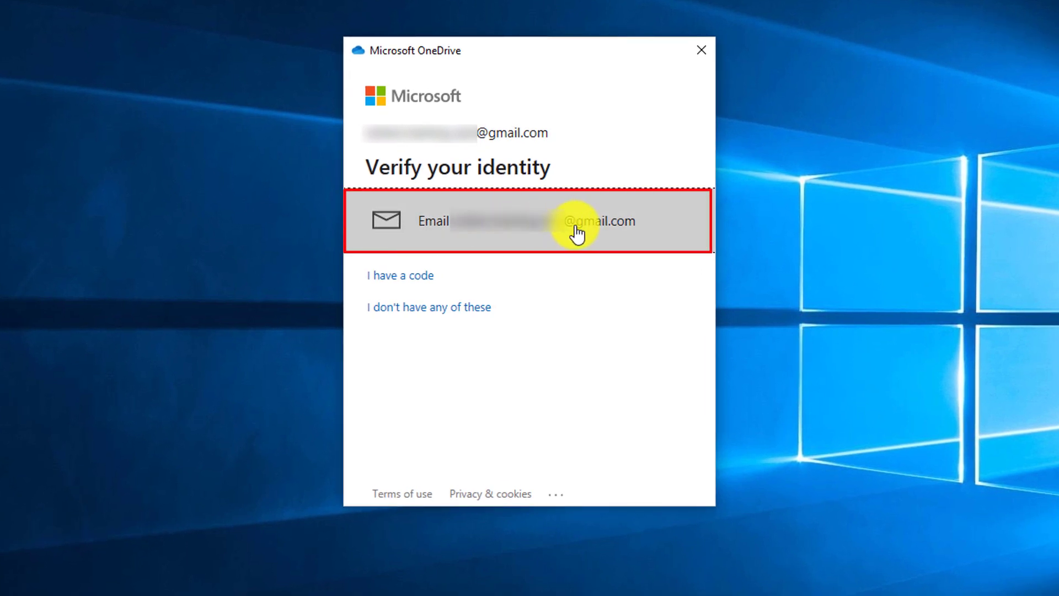
pyautogui.click(577, 232)
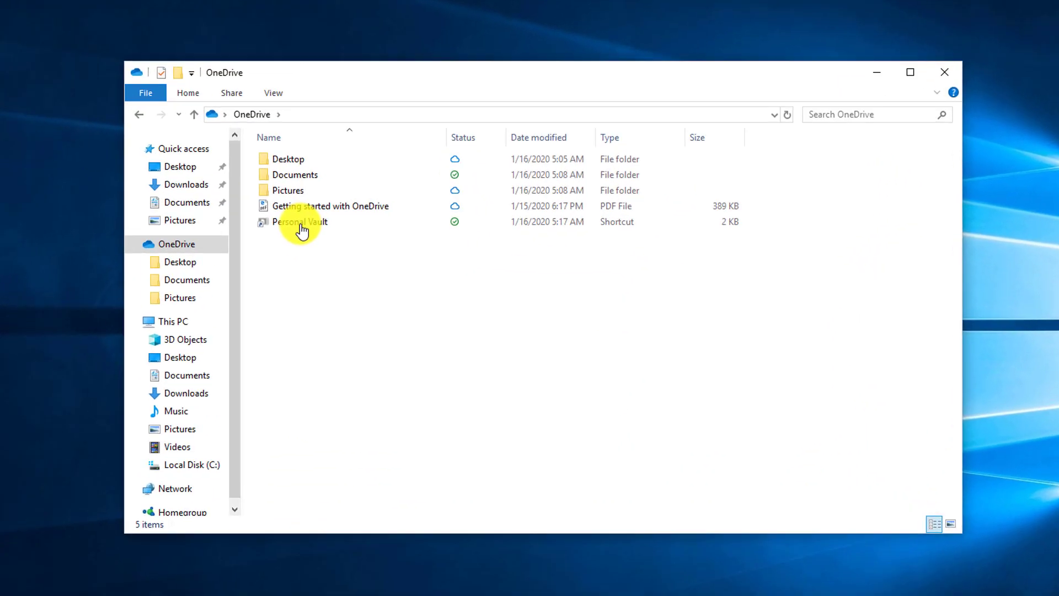
# Open the unlocked Personal Vault to show Sample File 1, Sample File 2 and Sample File 3.
pyautogui.doubleClick(302, 223)
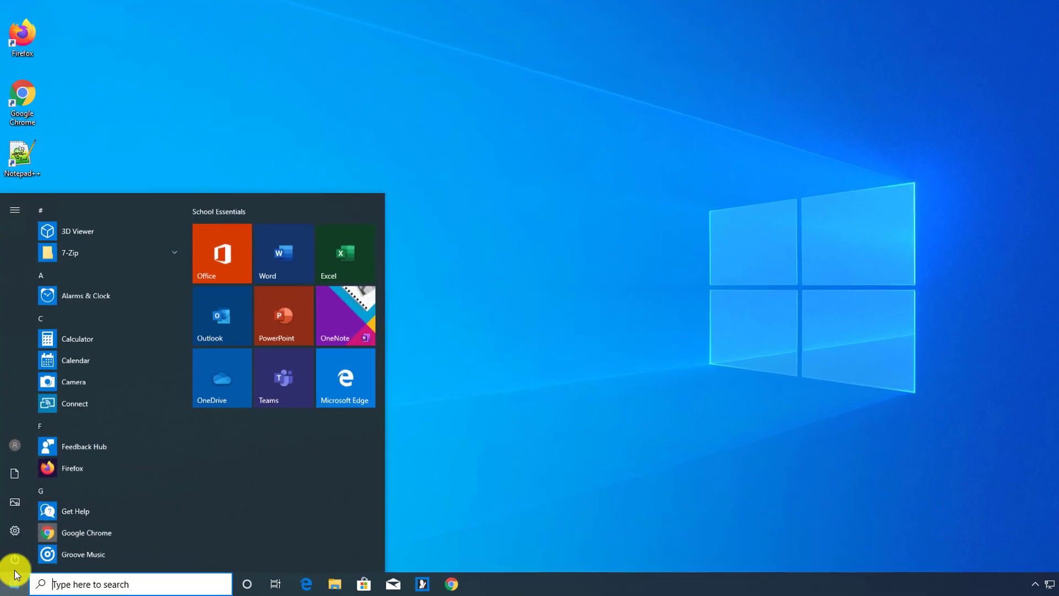
# Search Settings for 'active hours' and switch 'Automatically adjust active hours' to On.
pyautogui.moveTo(20, 510)
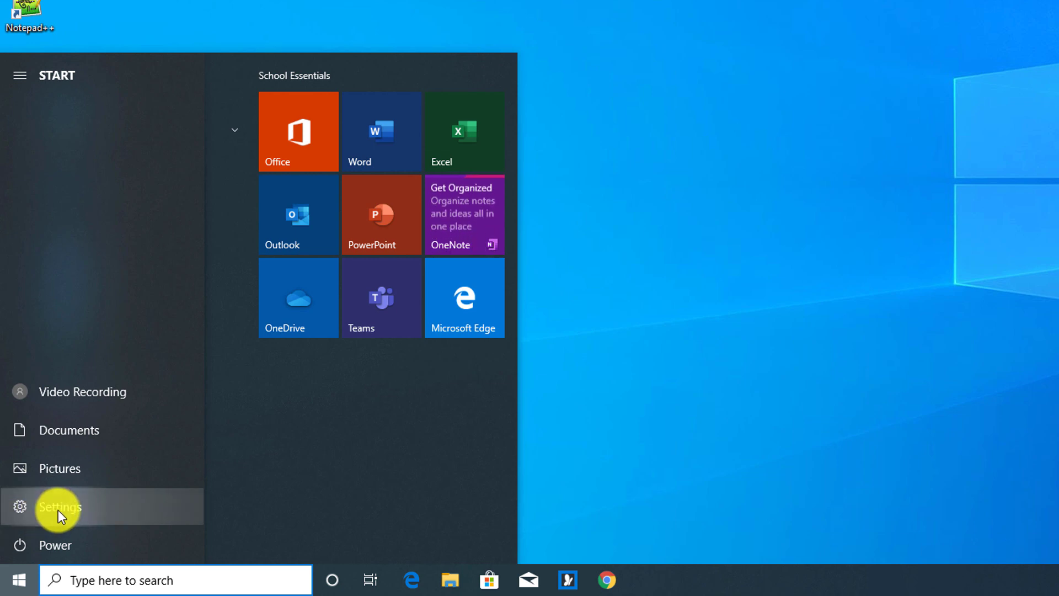
pyautogui.click(114, 497)
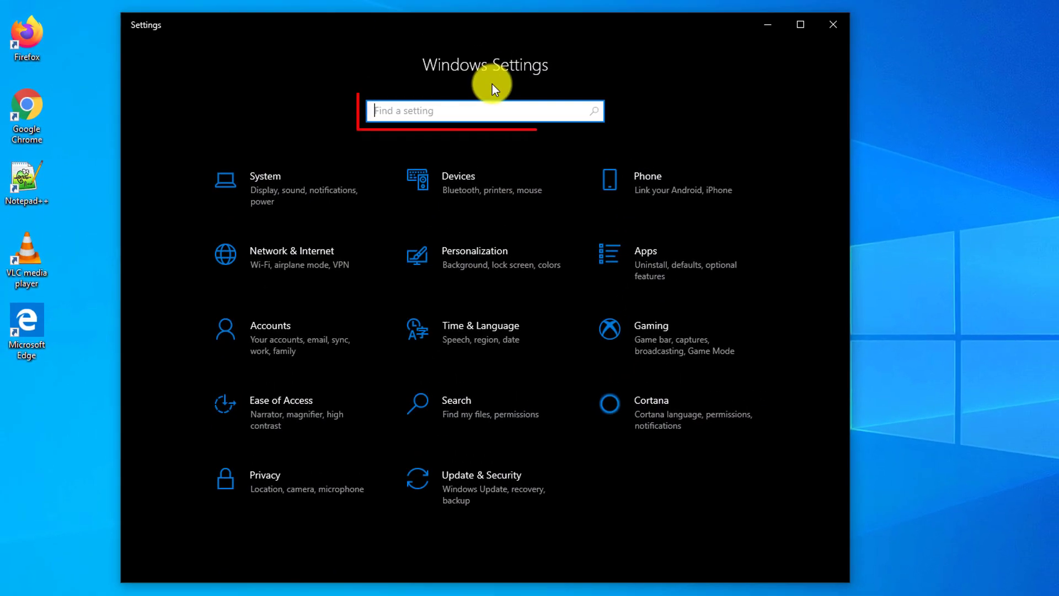
pyautogui.write('active hours')
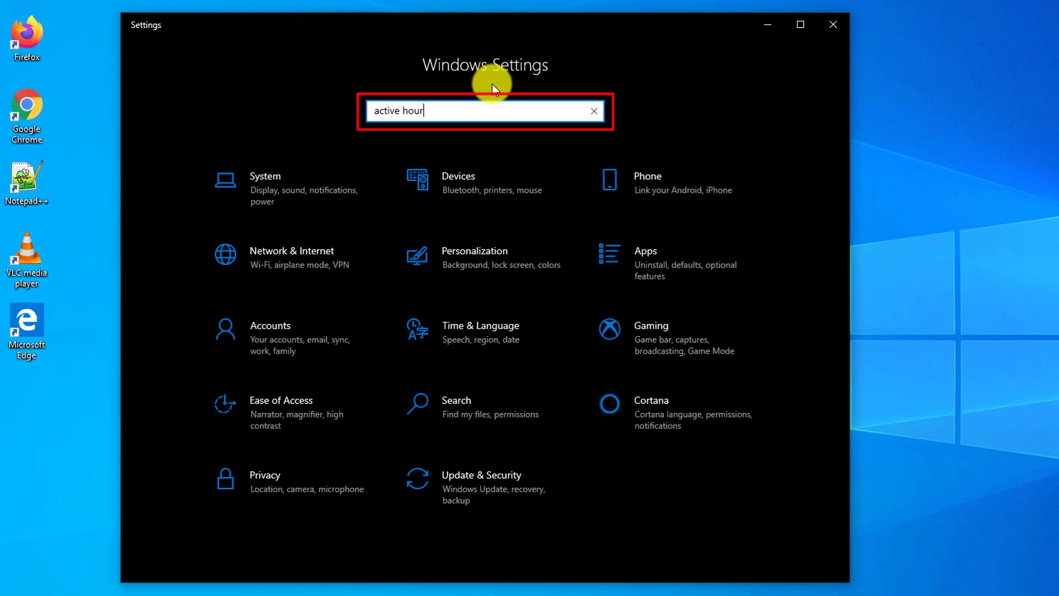
pyautogui.click(459, 140)
pyautogui.click(210, 89)
pyautogui.write('active hours')
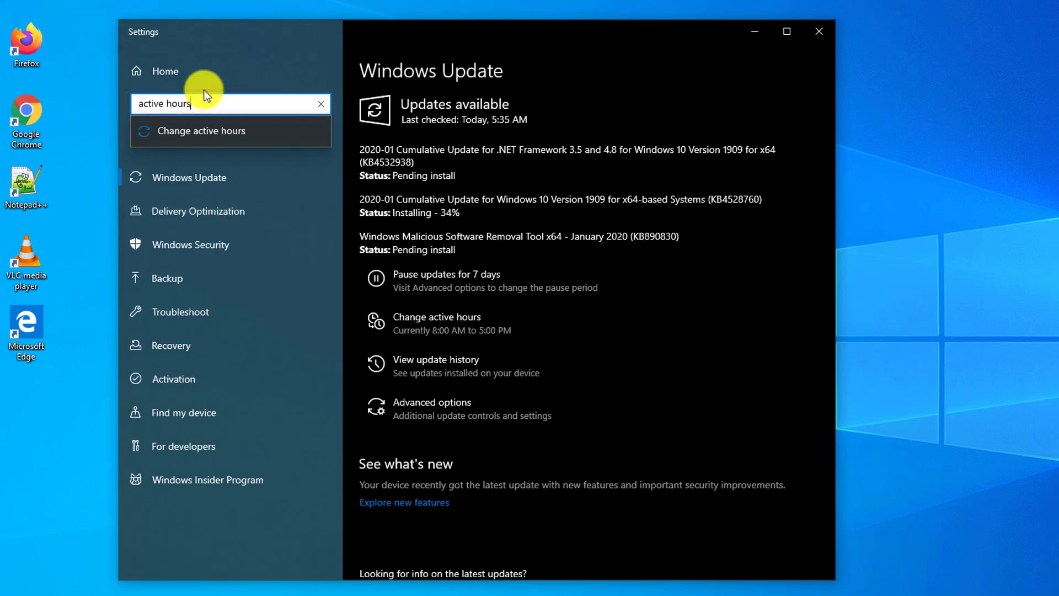
pyautogui.click(214, 132)
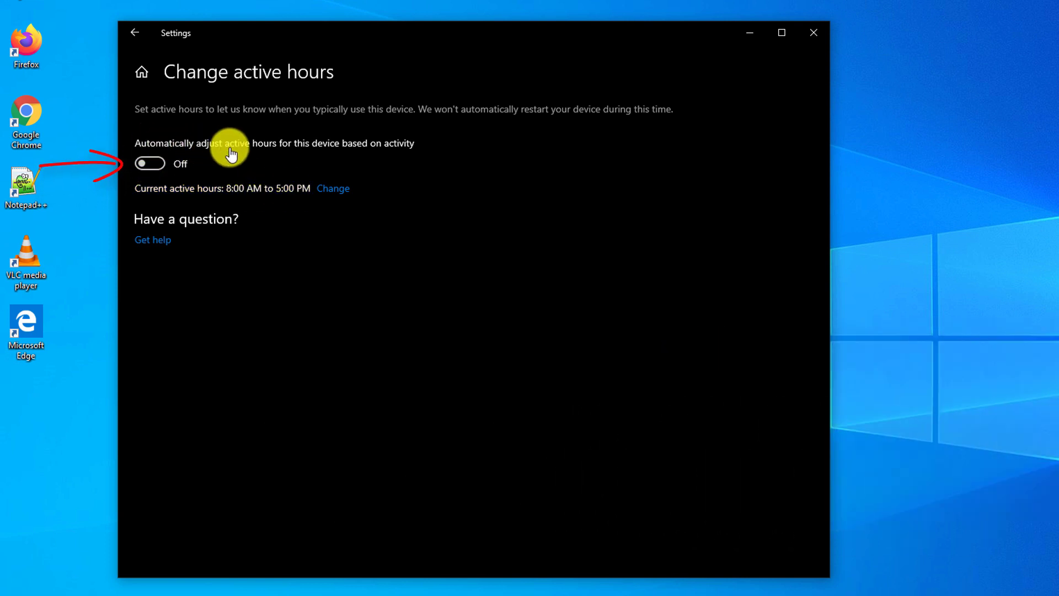
pyautogui.click(156, 165)
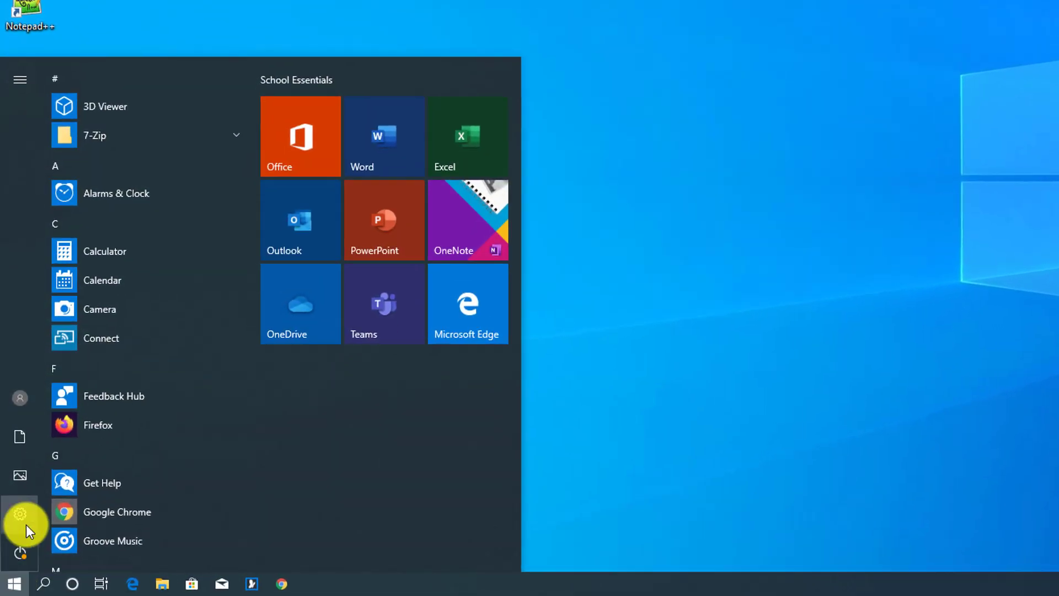
# In Ease of Access Display, try the Make text bigger slider and list the scaling sizes.
pyautogui.click(22, 533)
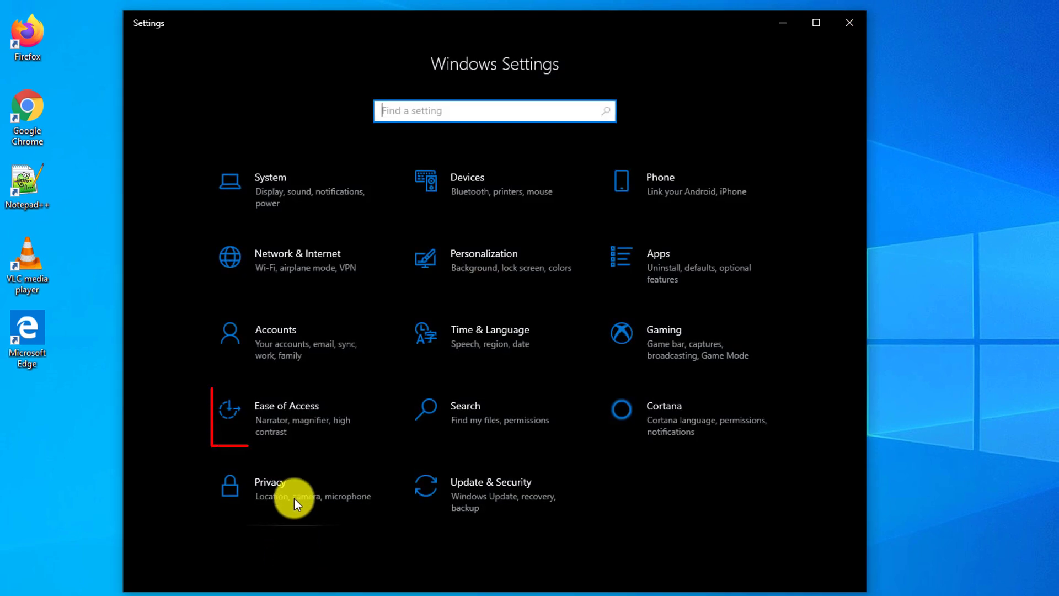
pyautogui.click(296, 415)
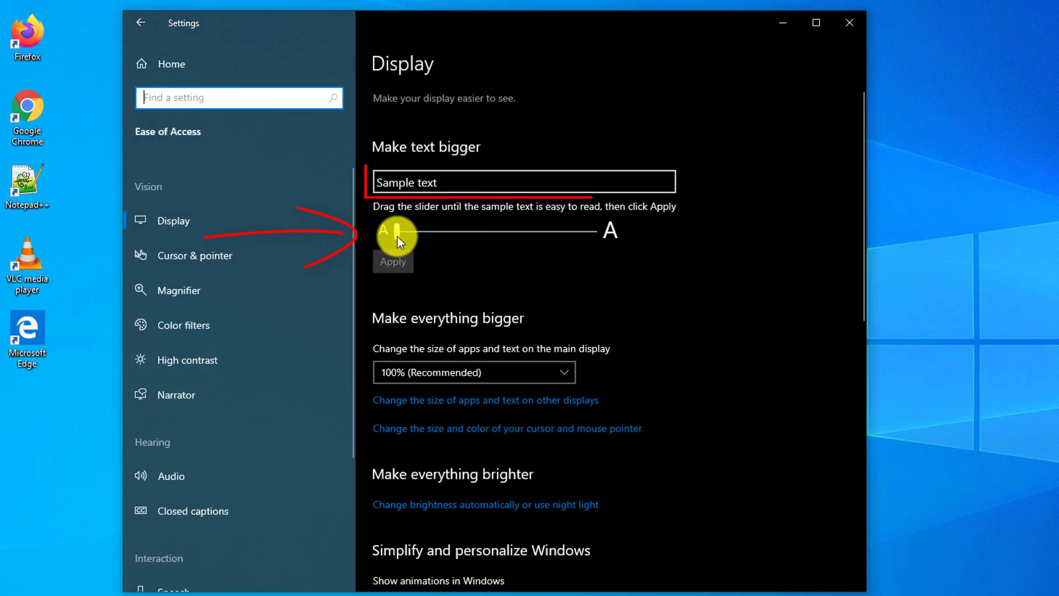
pyautogui.moveTo(397, 236)
pyautogui.mouseDown()
pyautogui.moveTo(558, 240)
pyautogui.moveTo(587, 253)
pyautogui.moveTo(387, 254)
pyautogui.mouseUp()
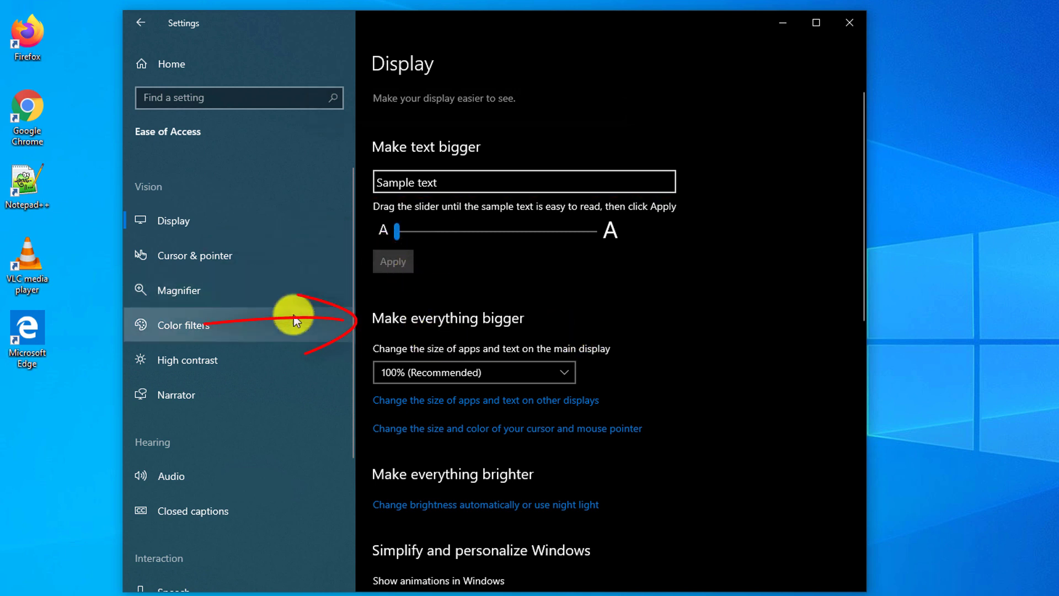
pyautogui.click(567, 370)
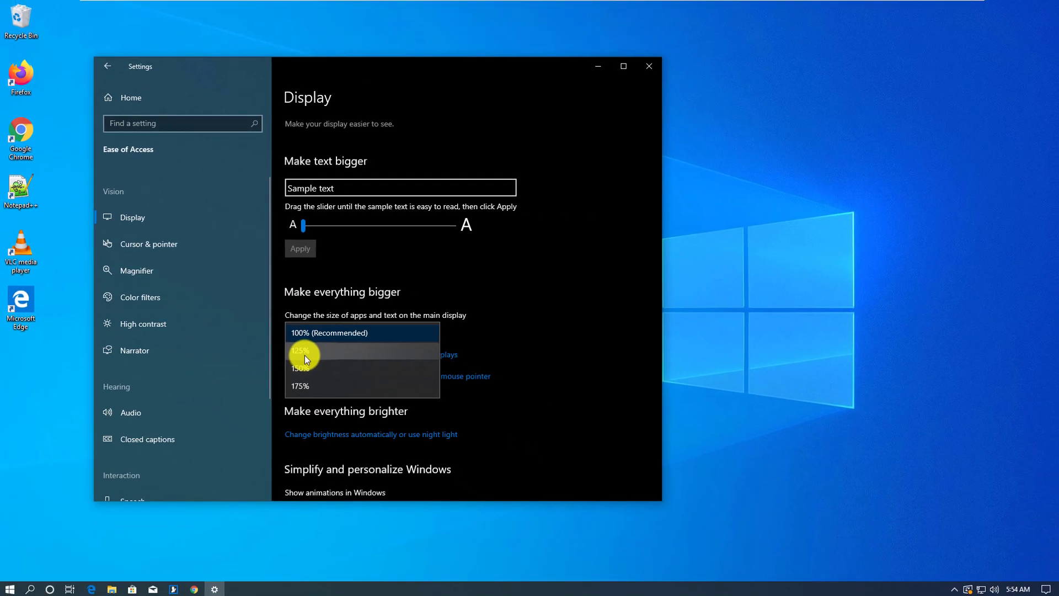
# Switch display scaling to 125%, then 150%, then back to 100% (Recommended).
pyautogui.click(320, 350)
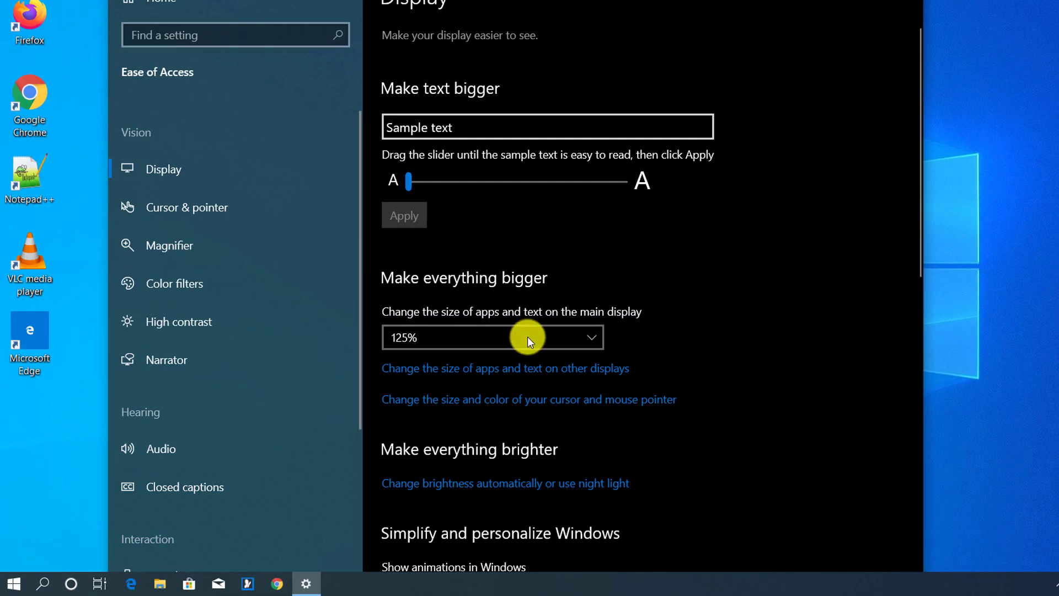
pyautogui.click(591, 340)
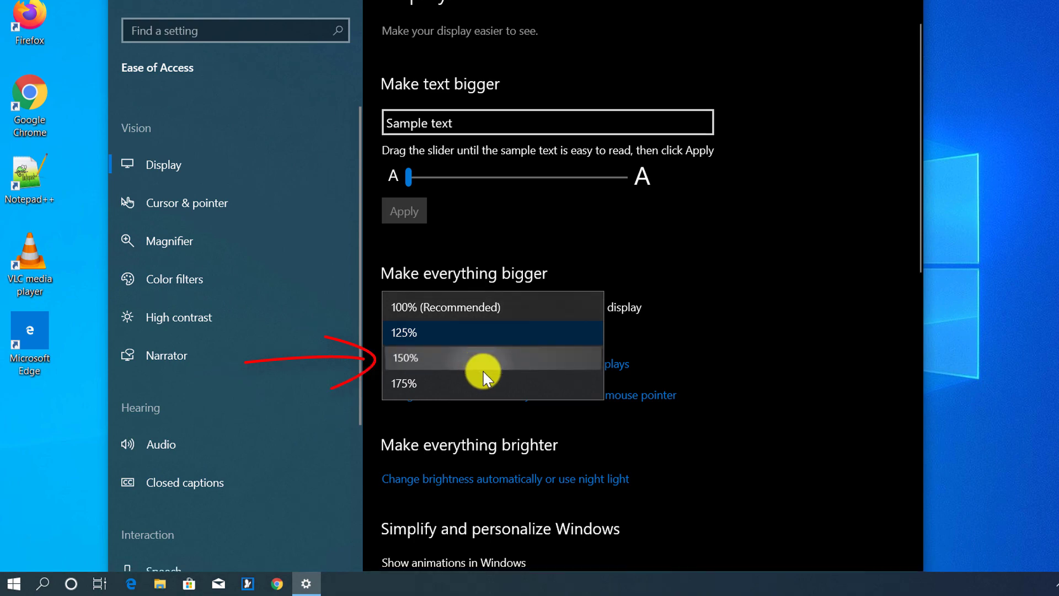
pyautogui.click(486, 333)
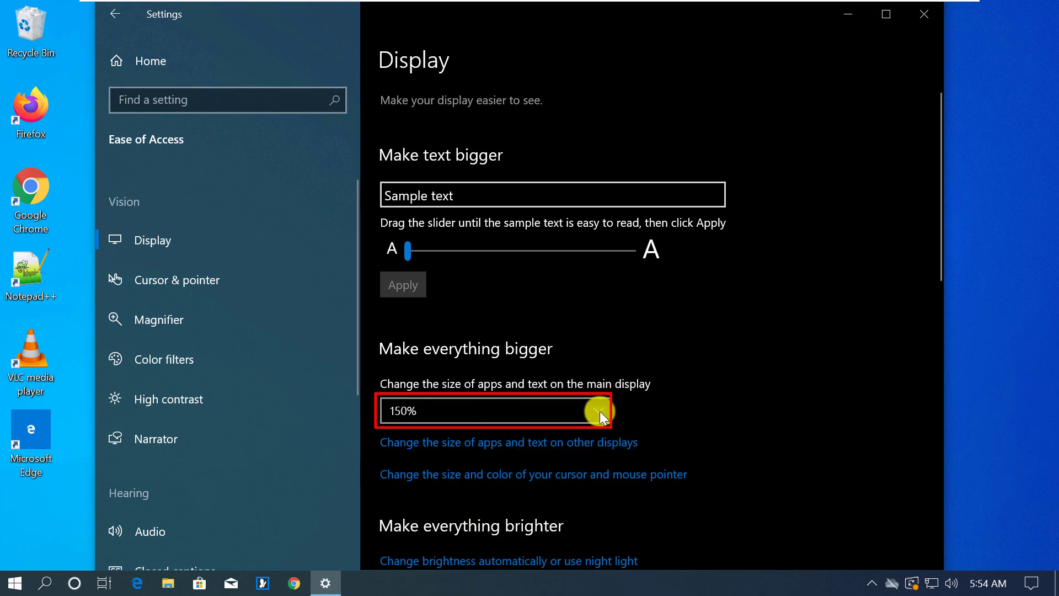
pyautogui.click(598, 411)
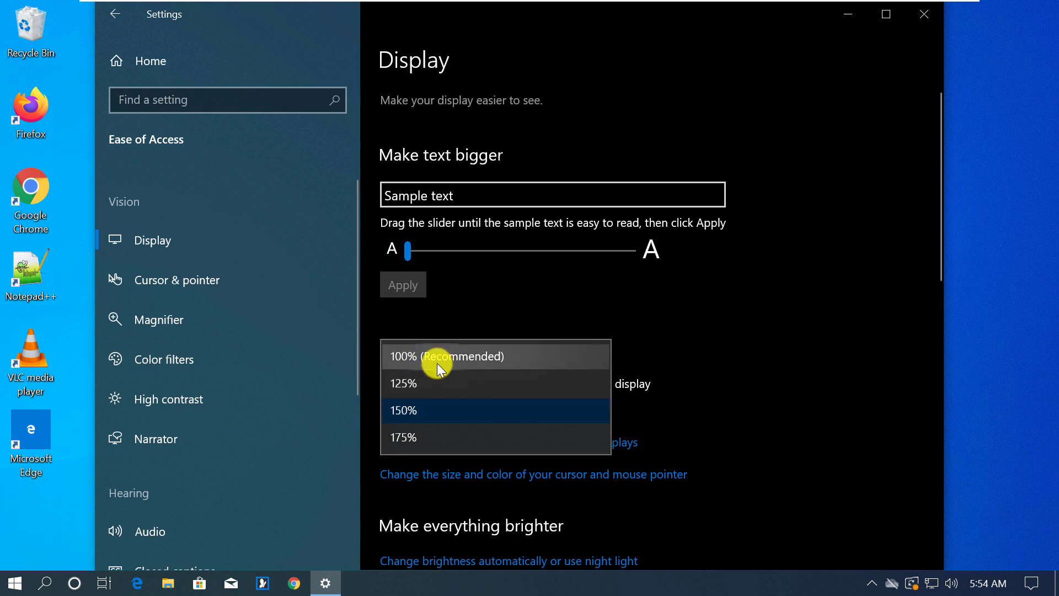
pyautogui.click(452, 359)
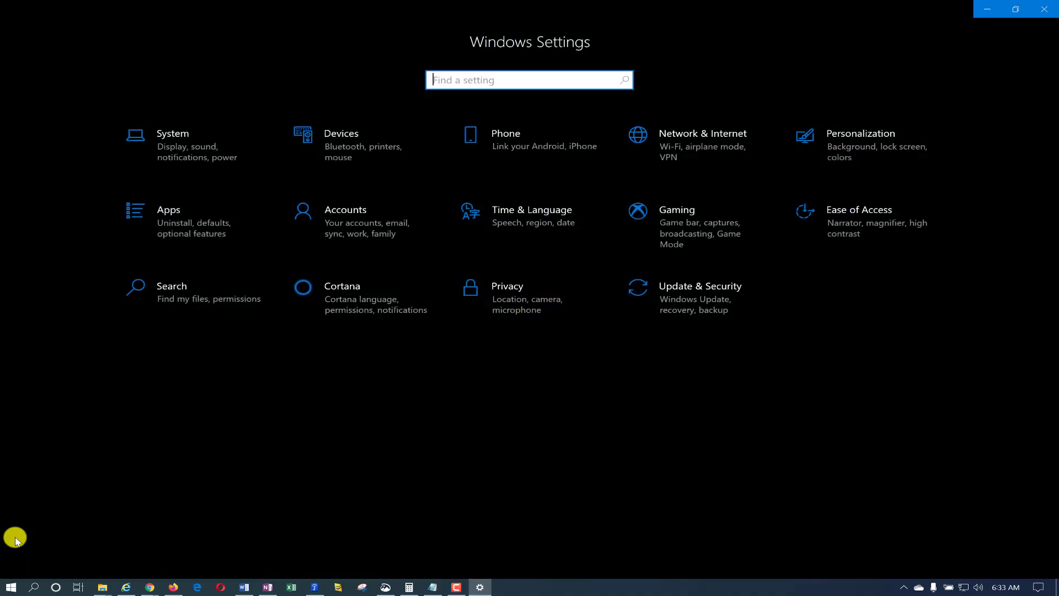
# Search Settings for 'change' and open Change brightness level.
pyautogui.write('change')
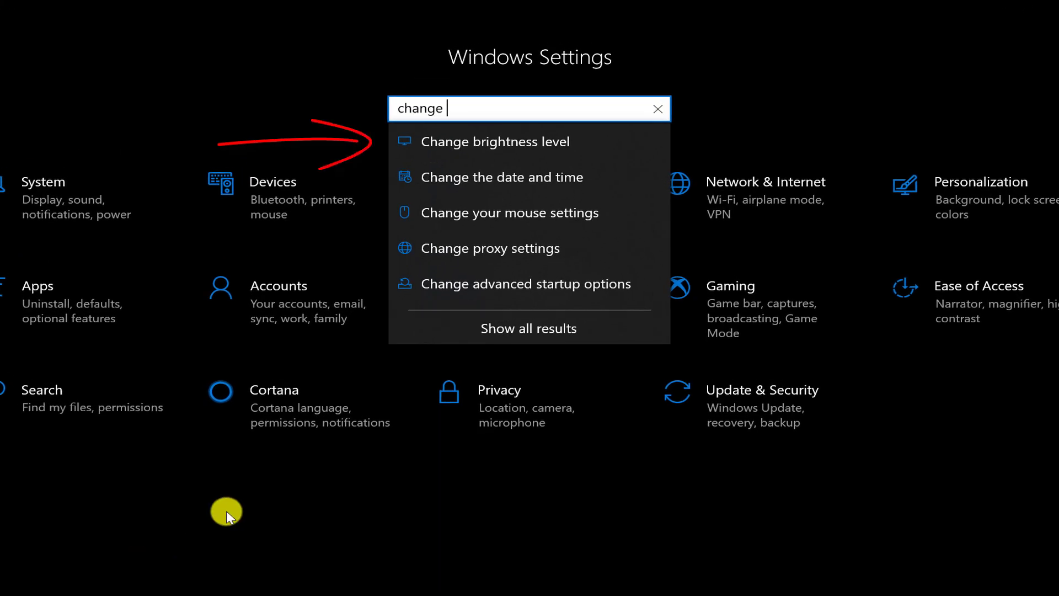
pyautogui.click(508, 144)
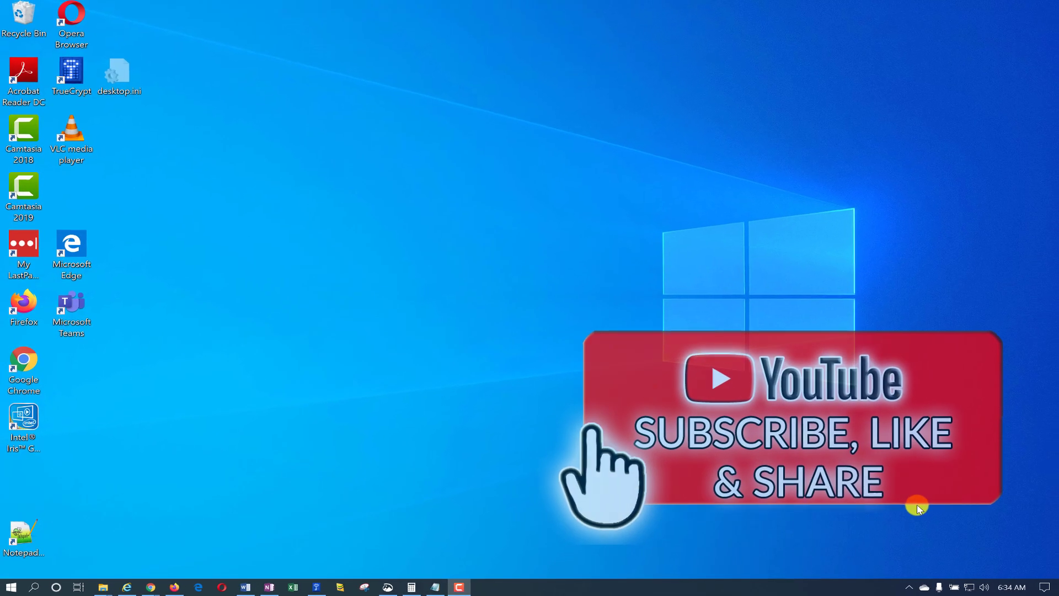
# Show the action center's quick-action tiles and brightness slider at 100.
pyautogui.click(1043, 587)
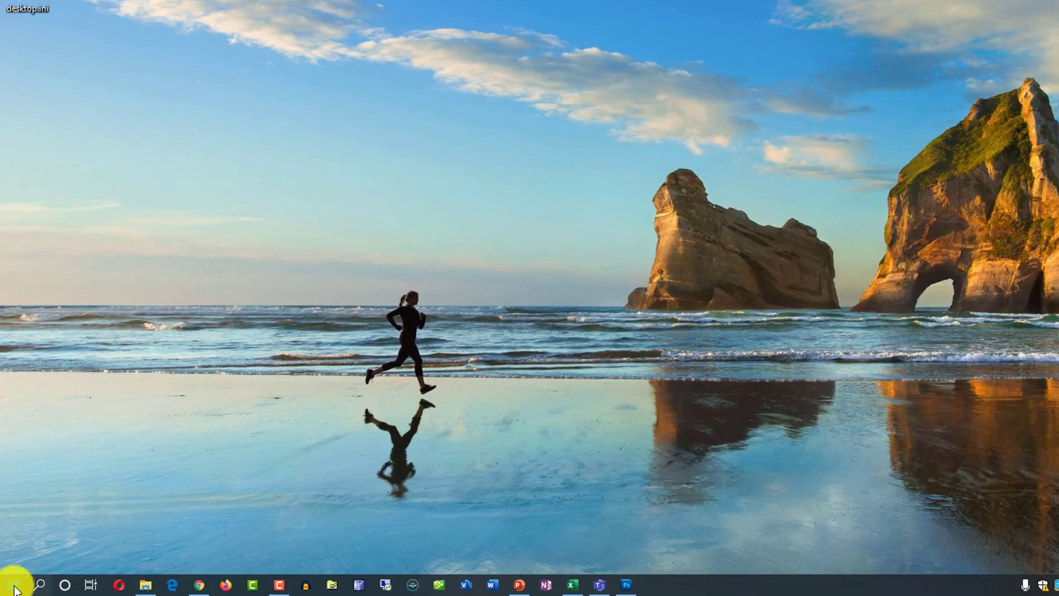
# Enable Windows Sandbox in the Windows Features list reached from Apps & features, and apply.
pyautogui.click(15, 580)
pyautogui.click(19, 515)
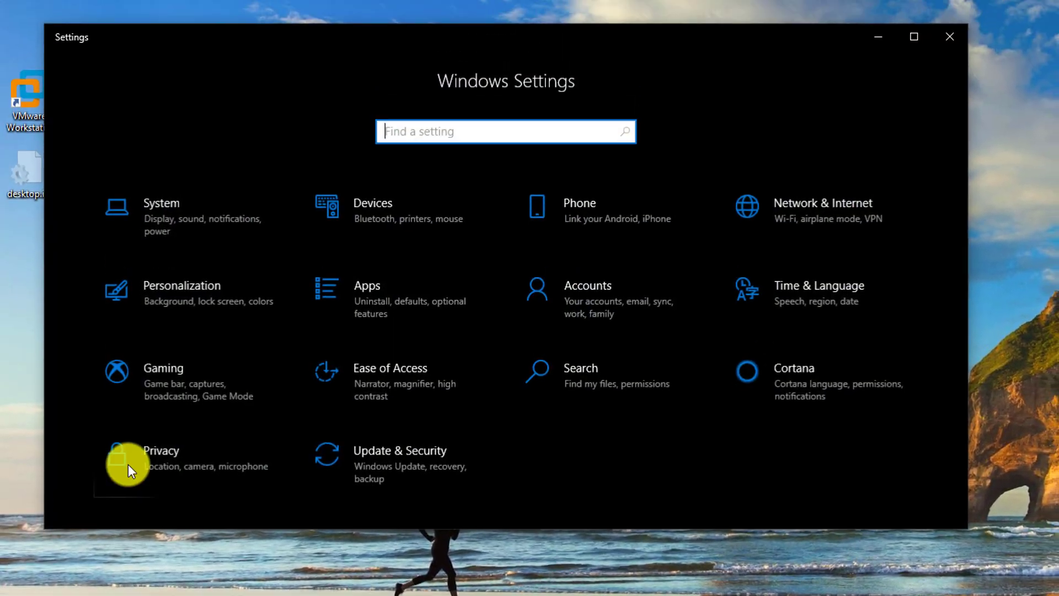
pyautogui.click(376, 309)
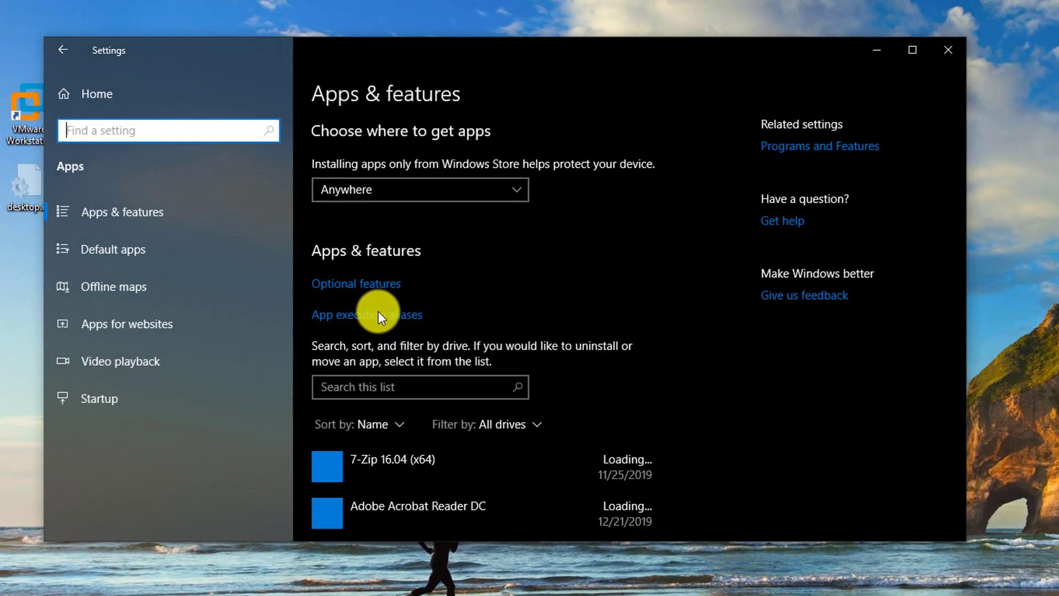
pyautogui.click(830, 149)
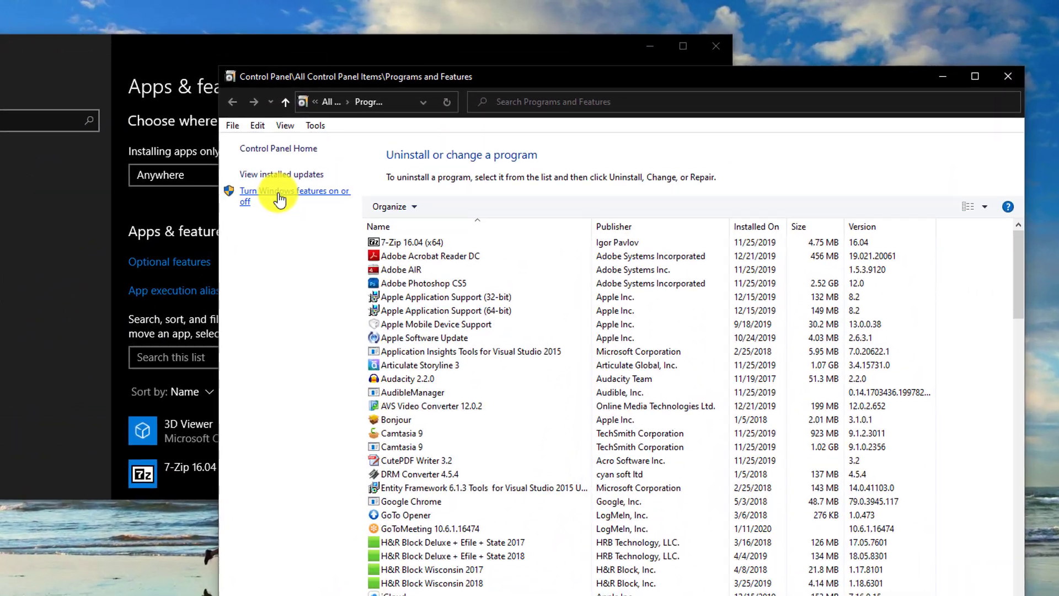
pyautogui.click(308, 172)
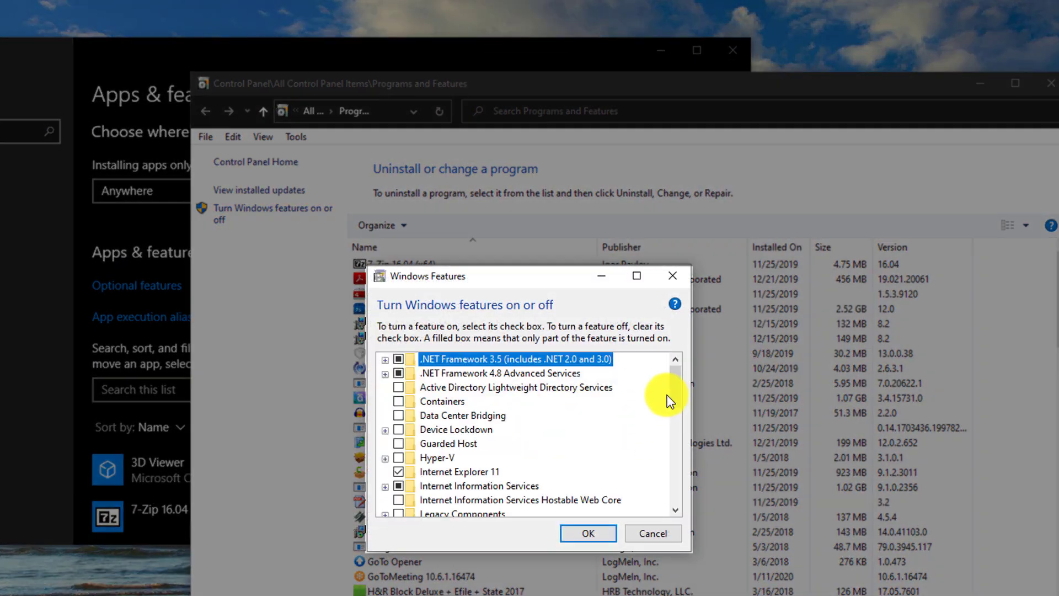
pyautogui.scroll(-5, 676, 474)
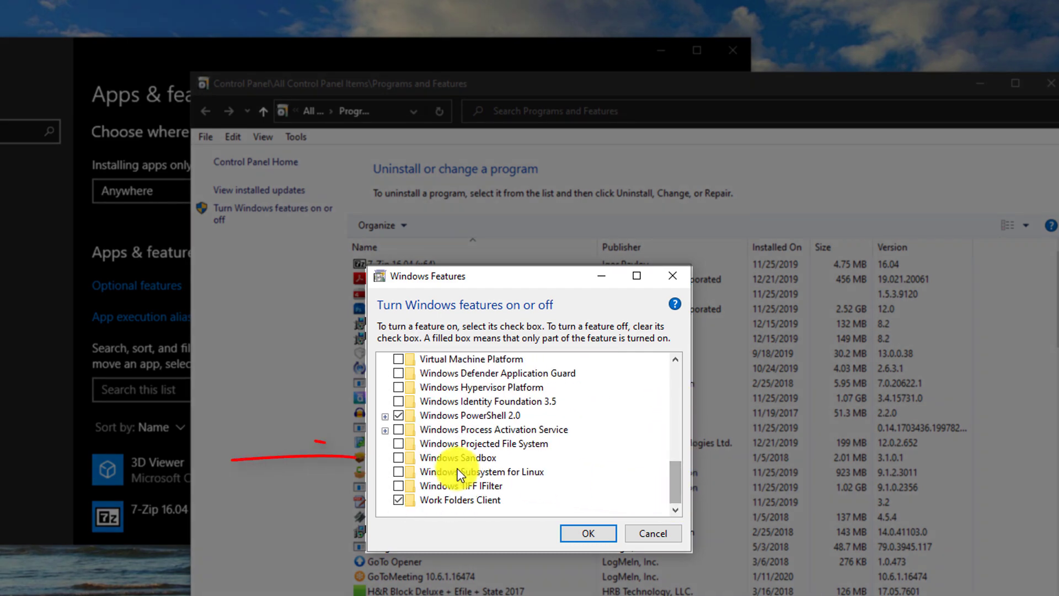
pyautogui.click(398, 458)
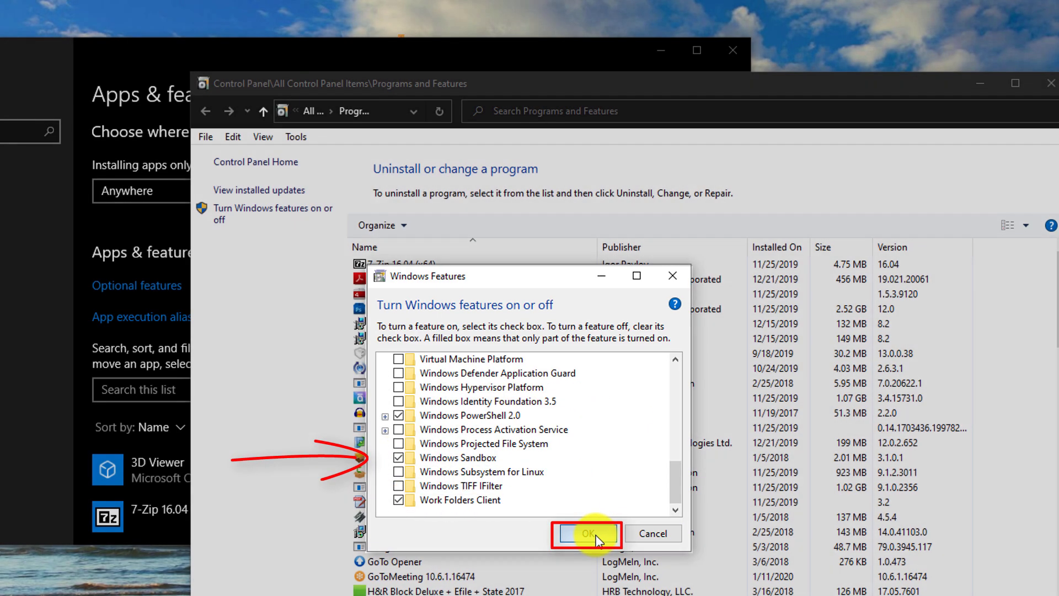
pyautogui.click(598, 533)
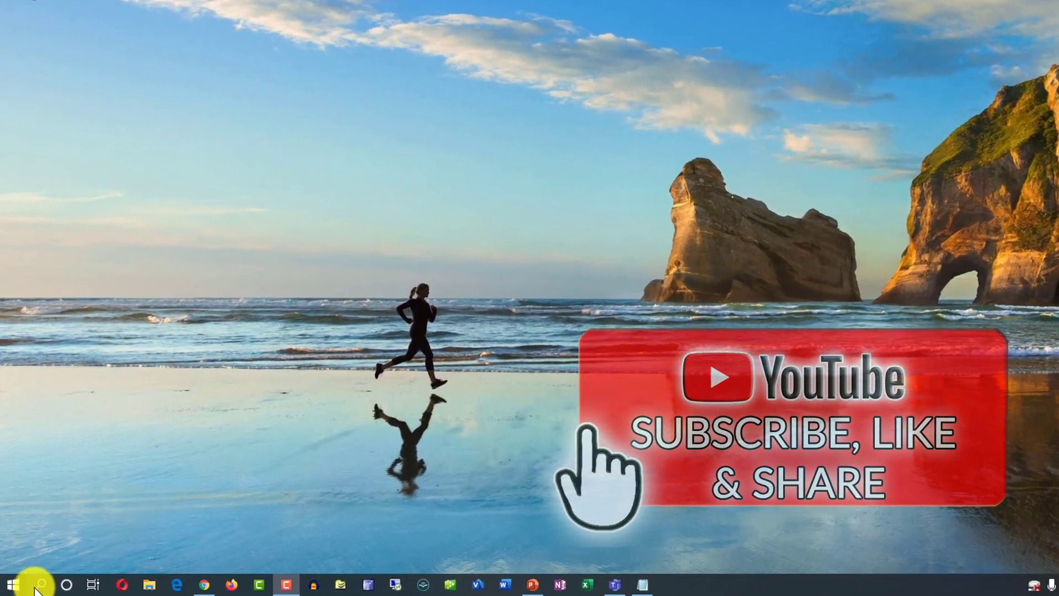
# Launch Windows Sandbox from a Start search for 'sandbo'.
pyautogui.click(38, 585)
pyautogui.write('sa')
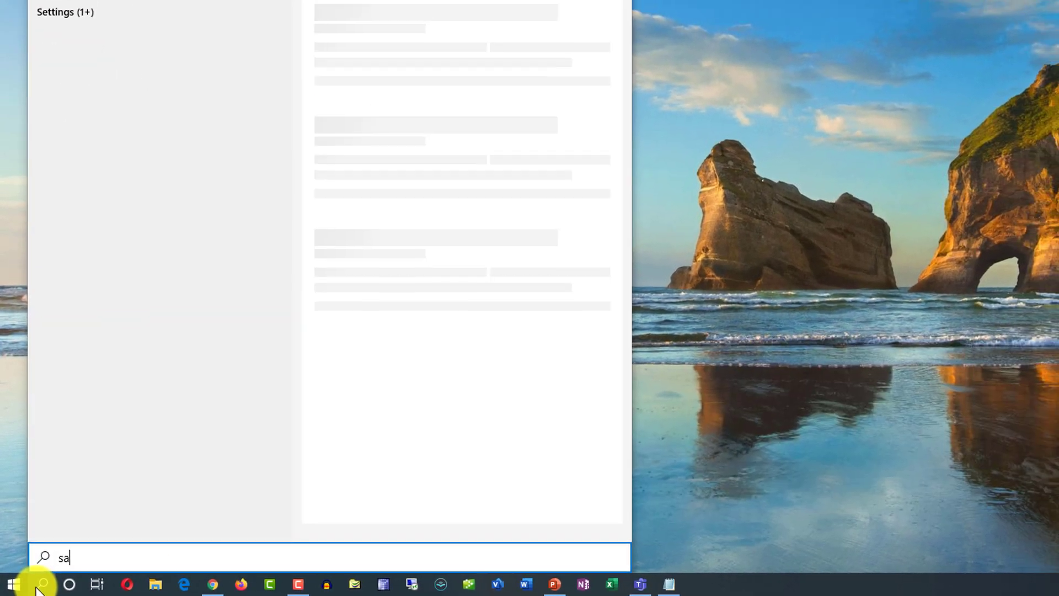
pyautogui.write('ndbo')
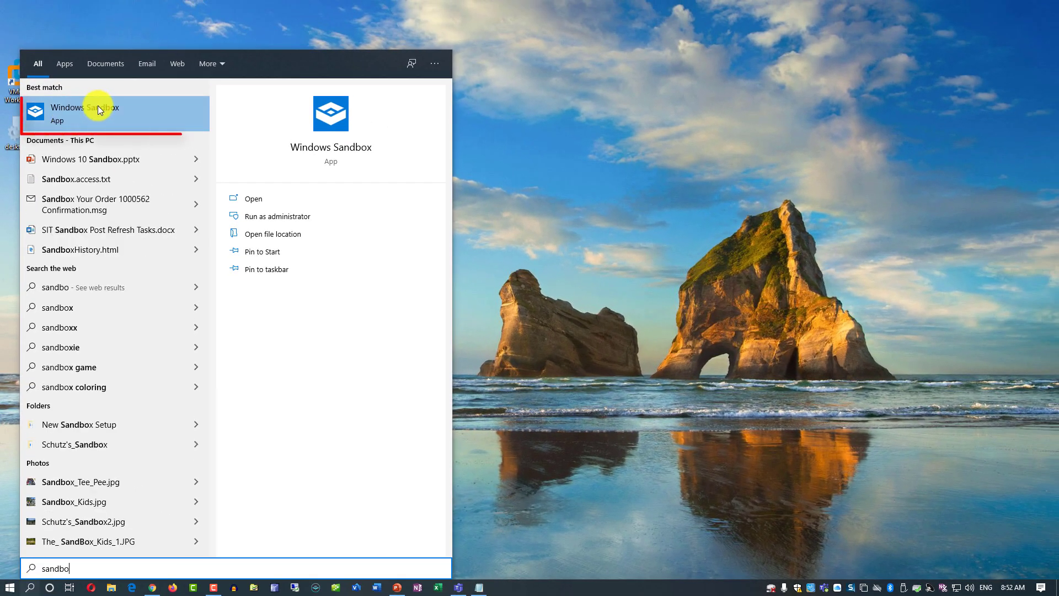
pyautogui.click(88, 114)
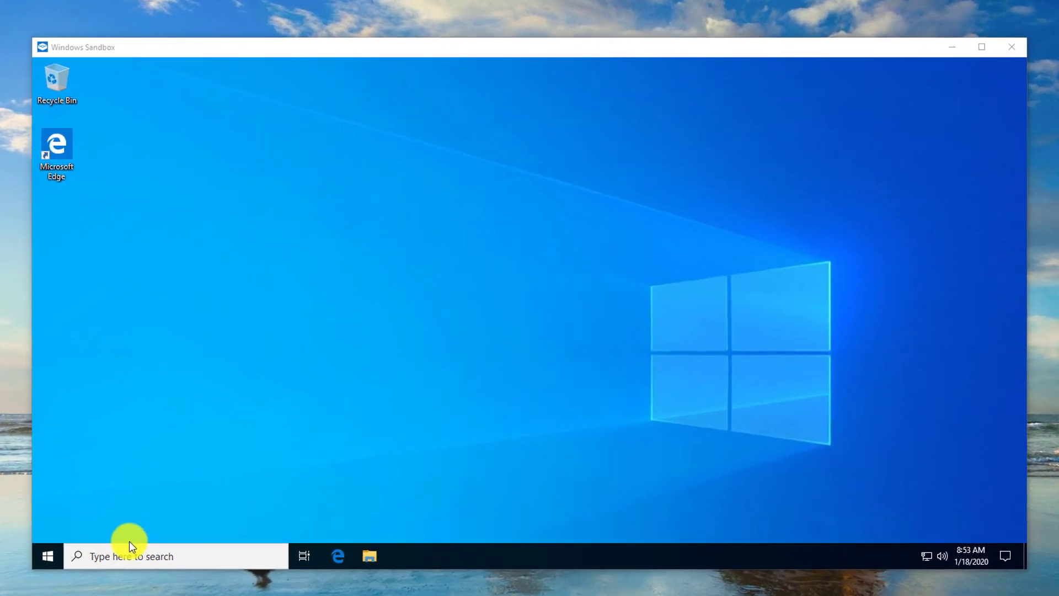
# Browse the sandbox's app list, then close the sandbox and accept discarding its contents.
pyautogui.click(47, 557)
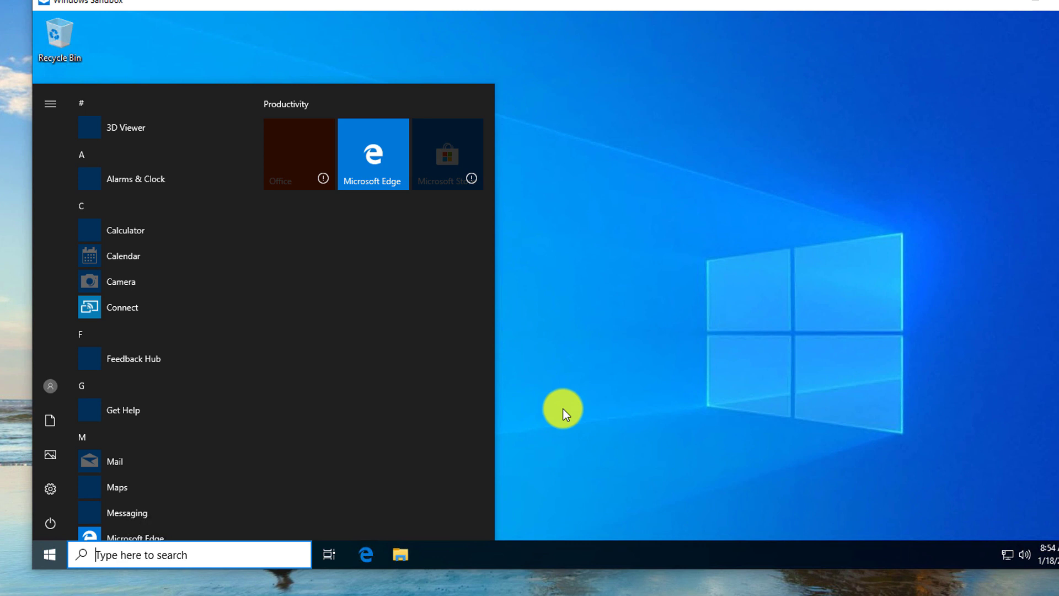
pyautogui.click(563, 408)
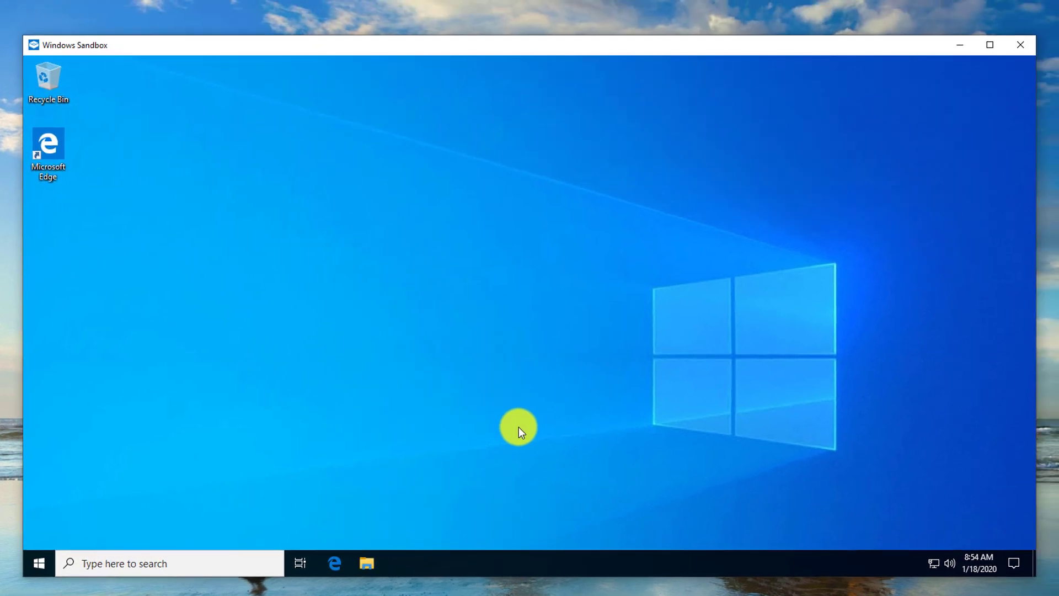
pyautogui.click(1020, 44)
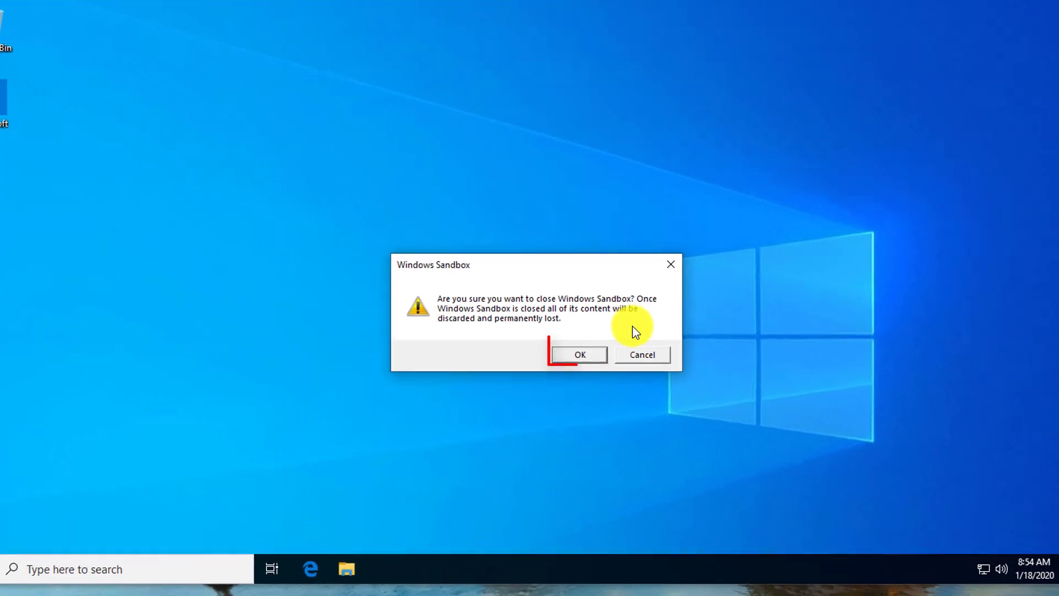
pyautogui.click(591, 359)
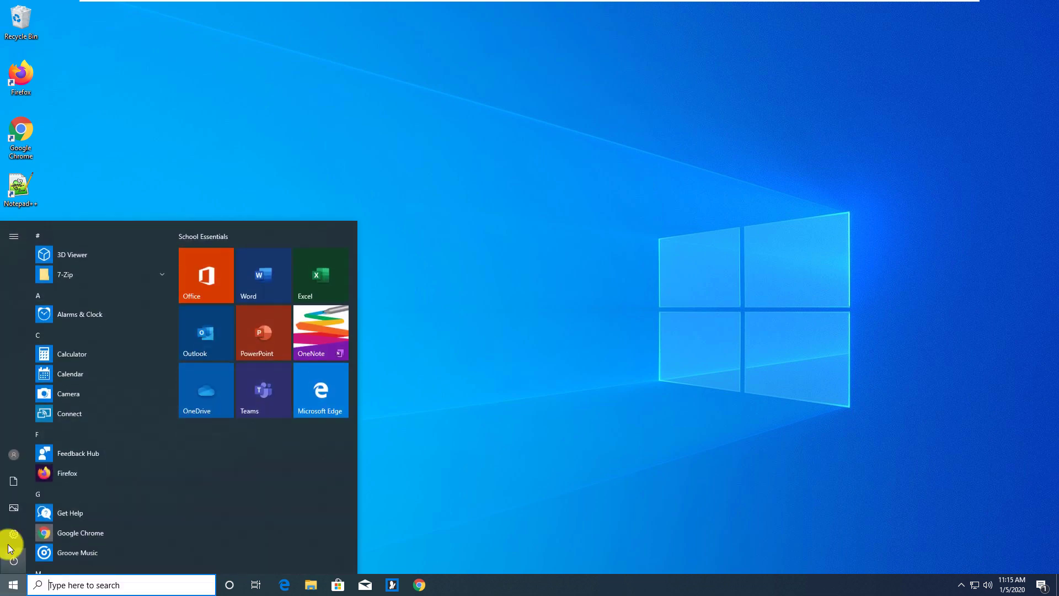
# Find Windows Search settings via the Settings search and open 'Customize search locations here'.
pyautogui.click(11, 535)
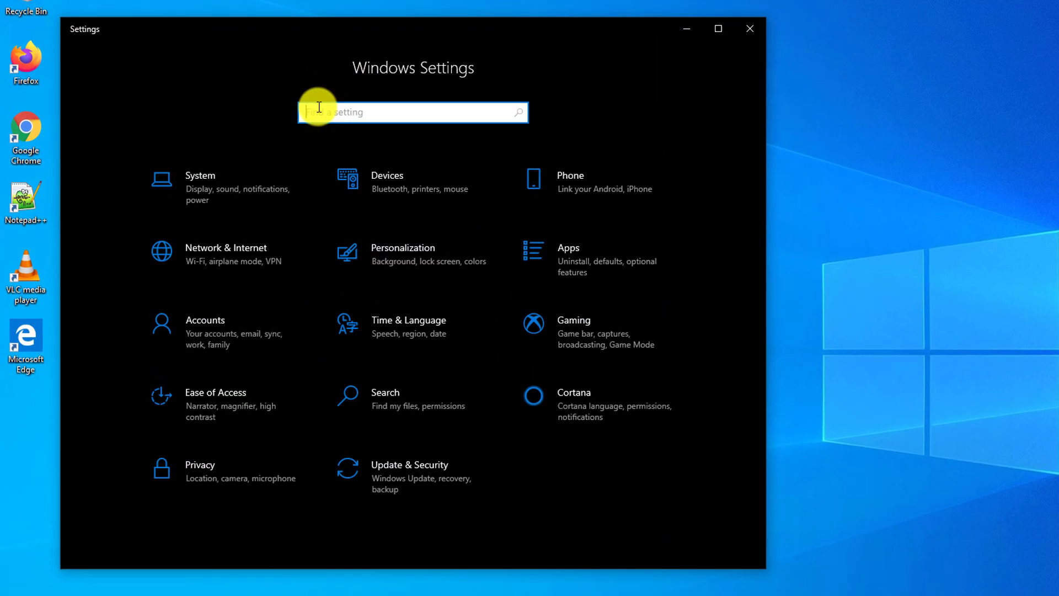
pyautogui.write('windows ea')
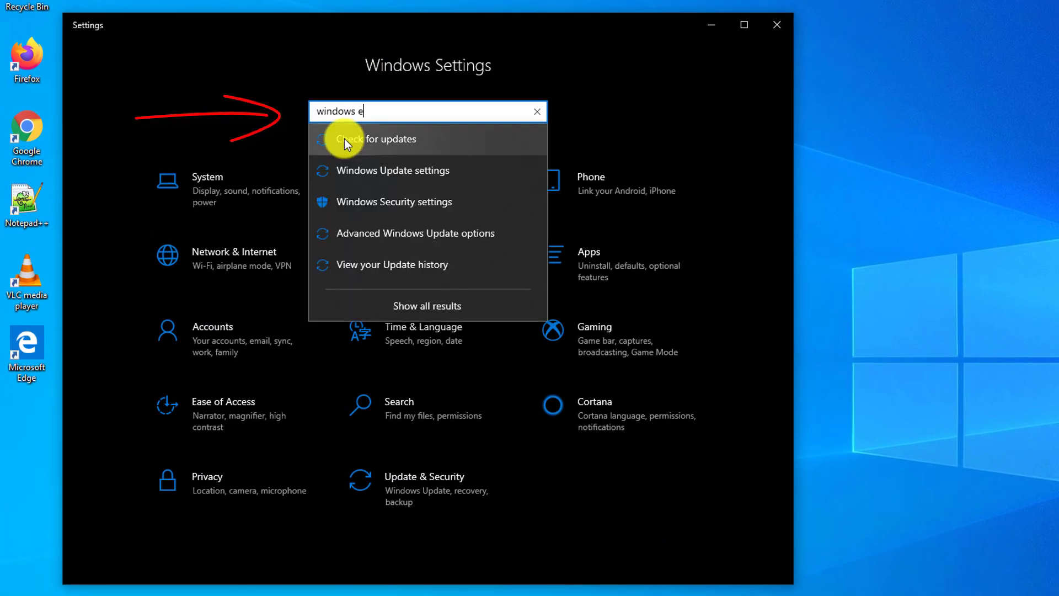
pyautogui.press('BackSpace')
pyautogui.press('BackSpace')
pyautogui.write('sear')
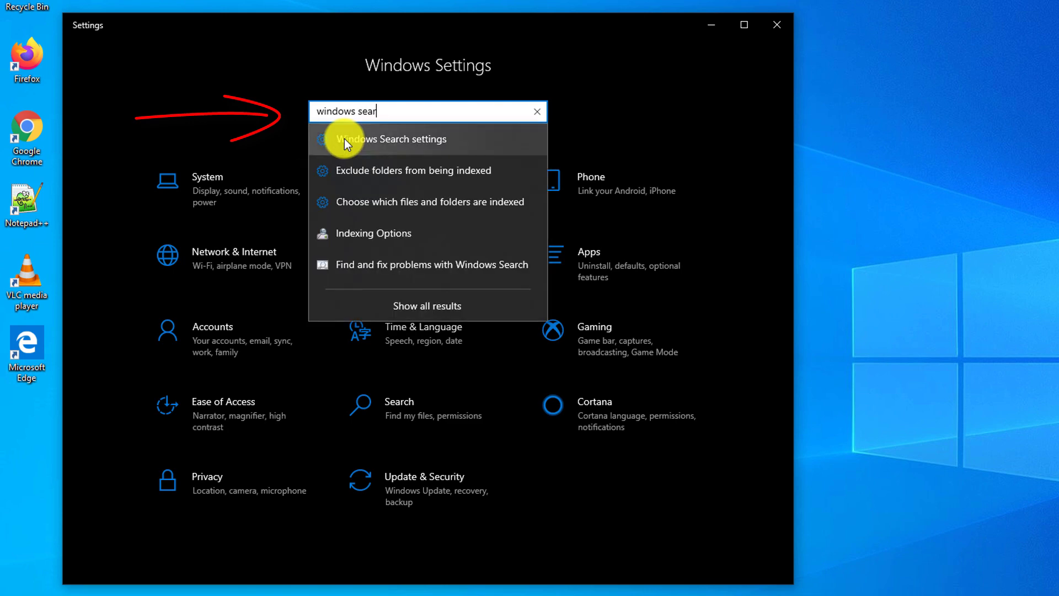
pyautogui.click(344, 138)
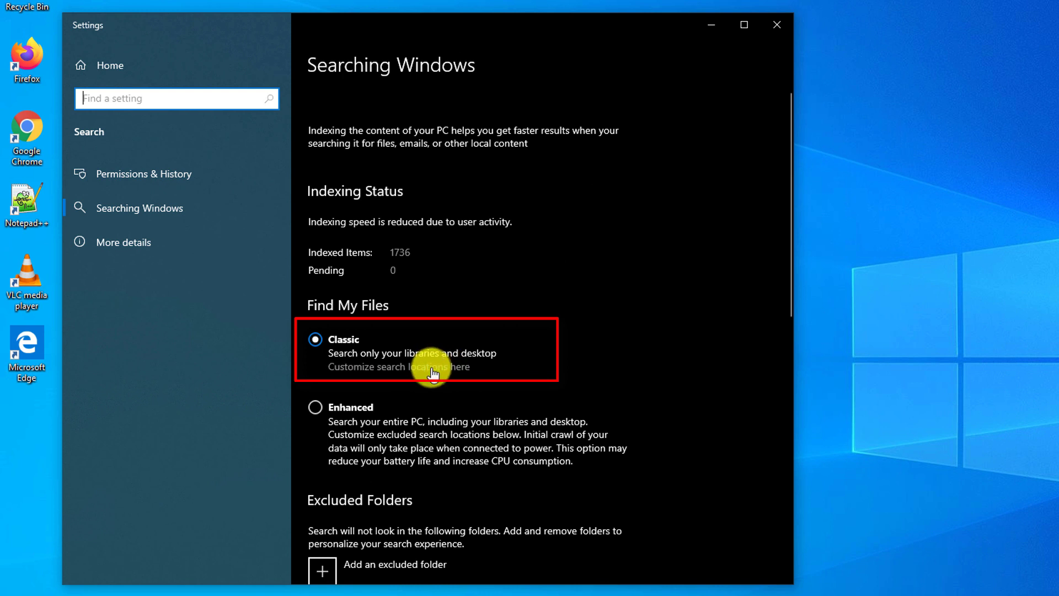
pyautogui.click(411, 375)
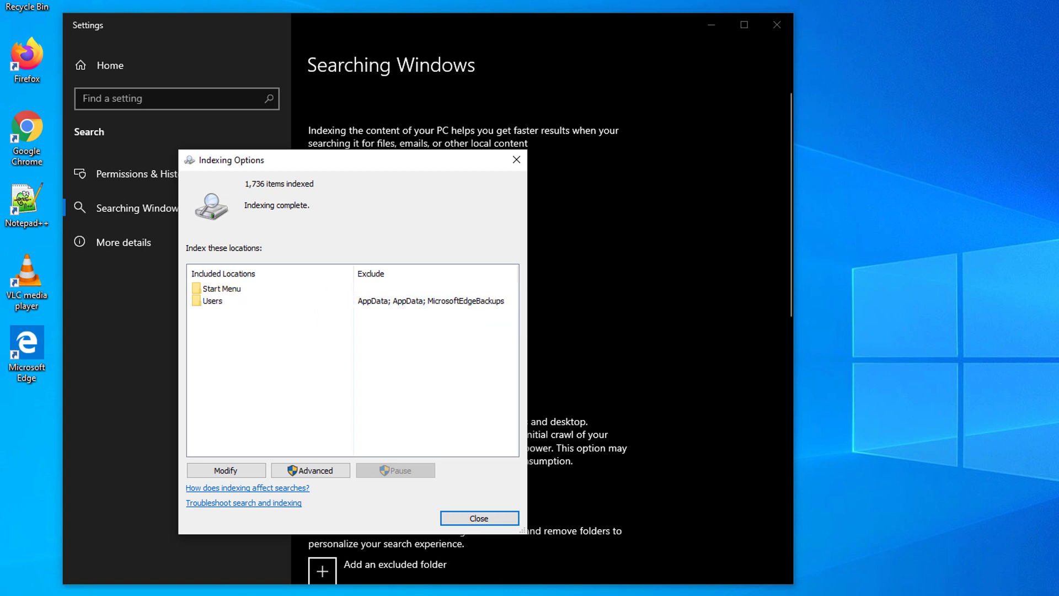
# Open the Modify locations list and include the 512GB (E:) drive.
pyautogui.click(234, 471)
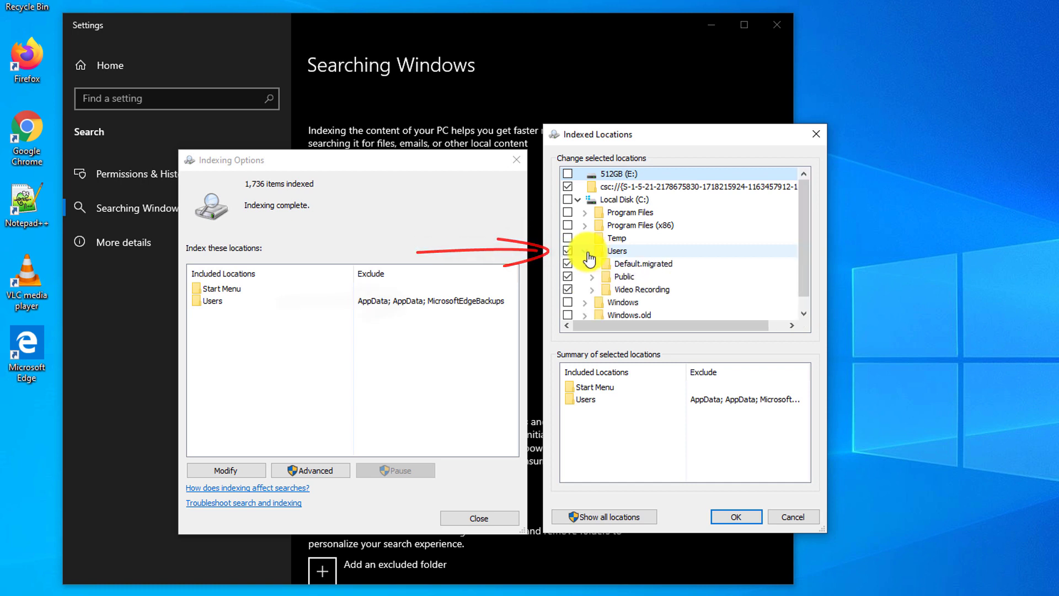
pyautogui.scroll(-1, 805, 278)
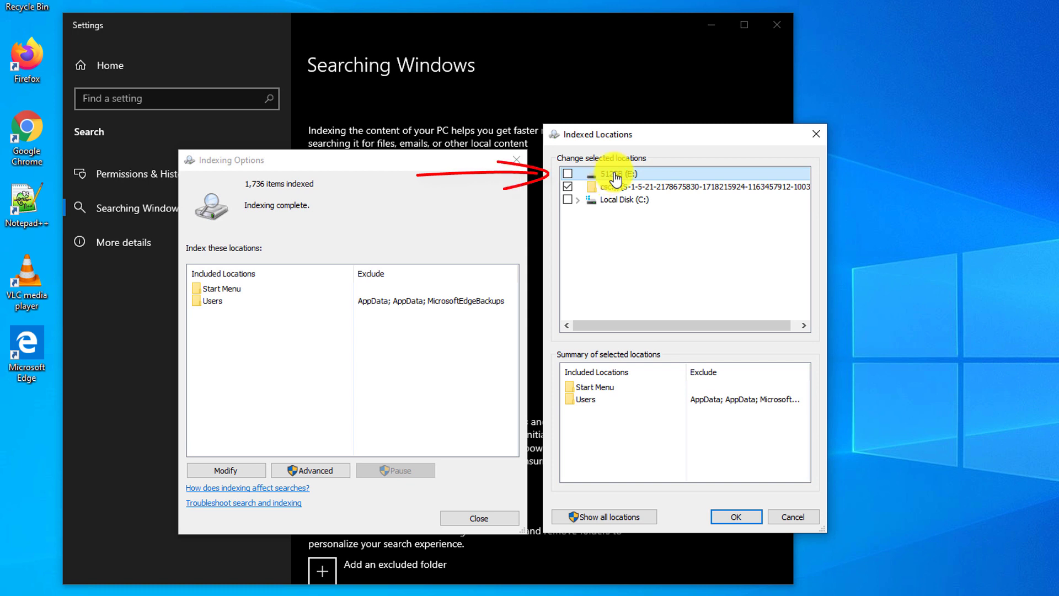
pyautogui.click(567, 174)
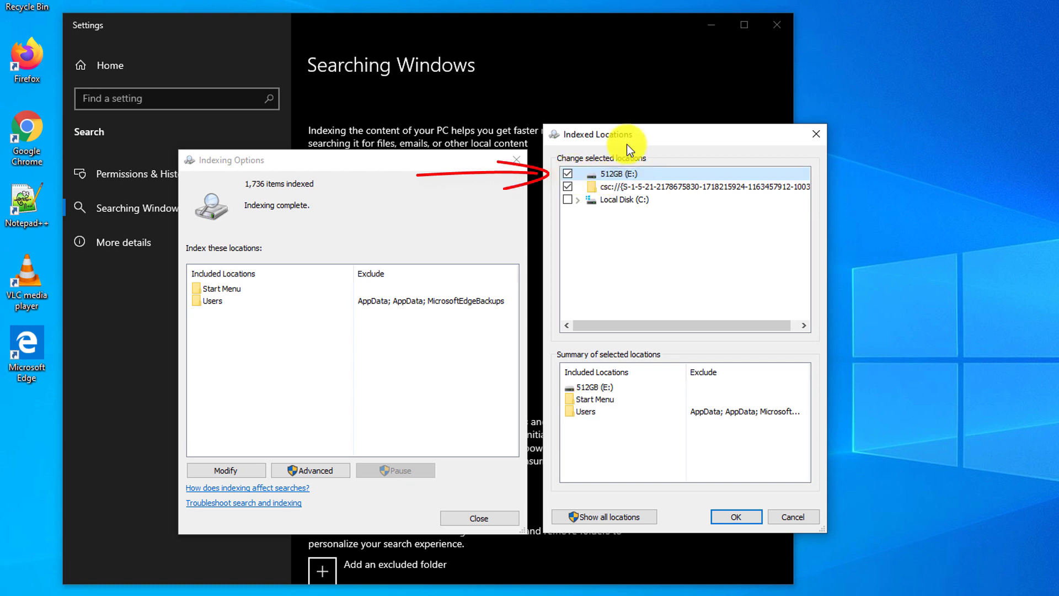
pyautogui.click(568, 174)
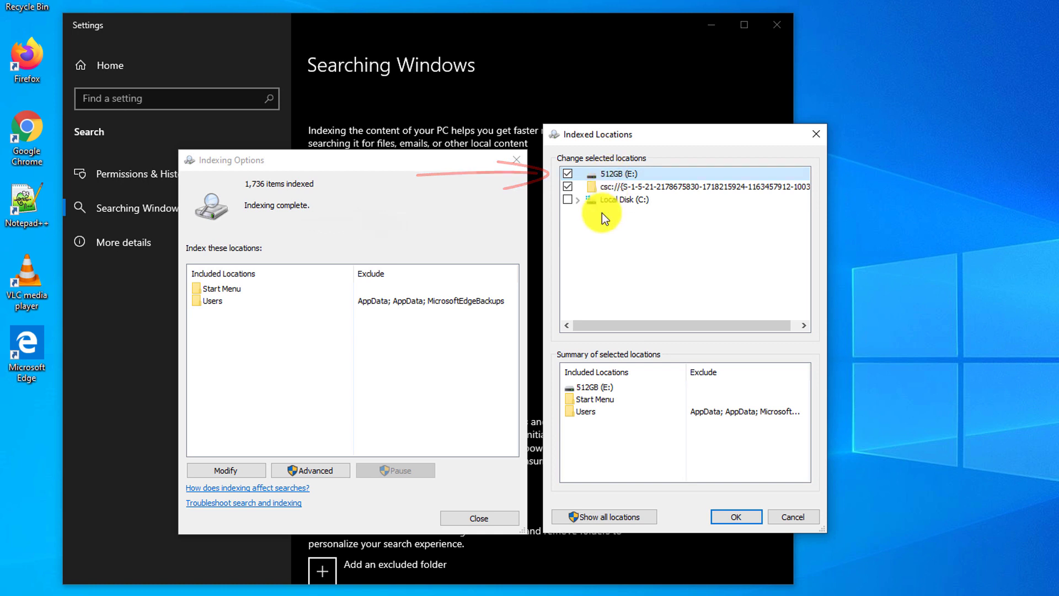
# On C:, include Program Files, Program Files (x86), Temp, Windows and Windows.old, then confirm.
pyautogui.click(576, 200)
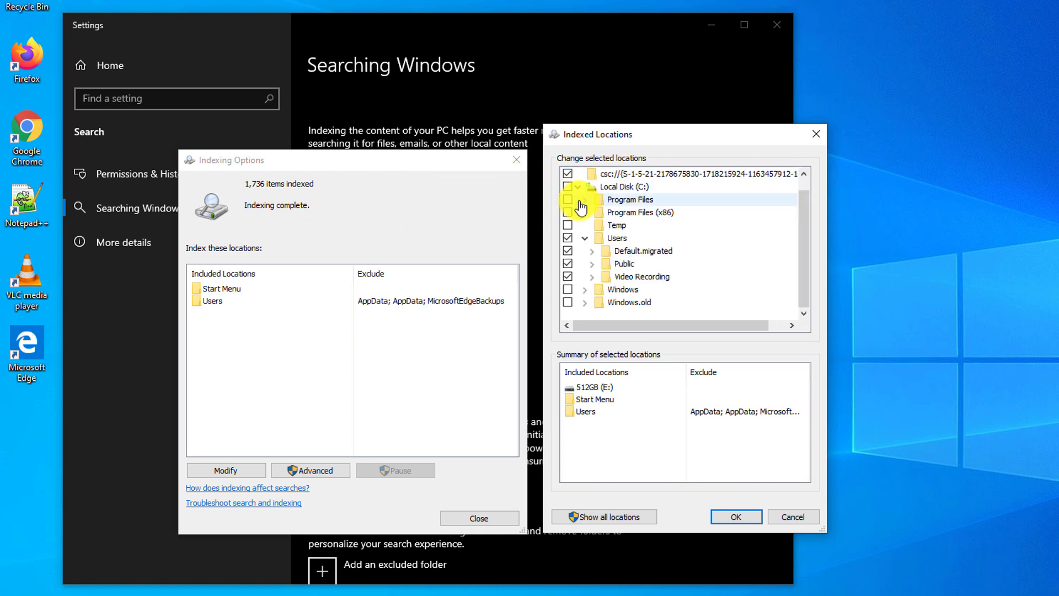
pyautogui.click(568, 225)
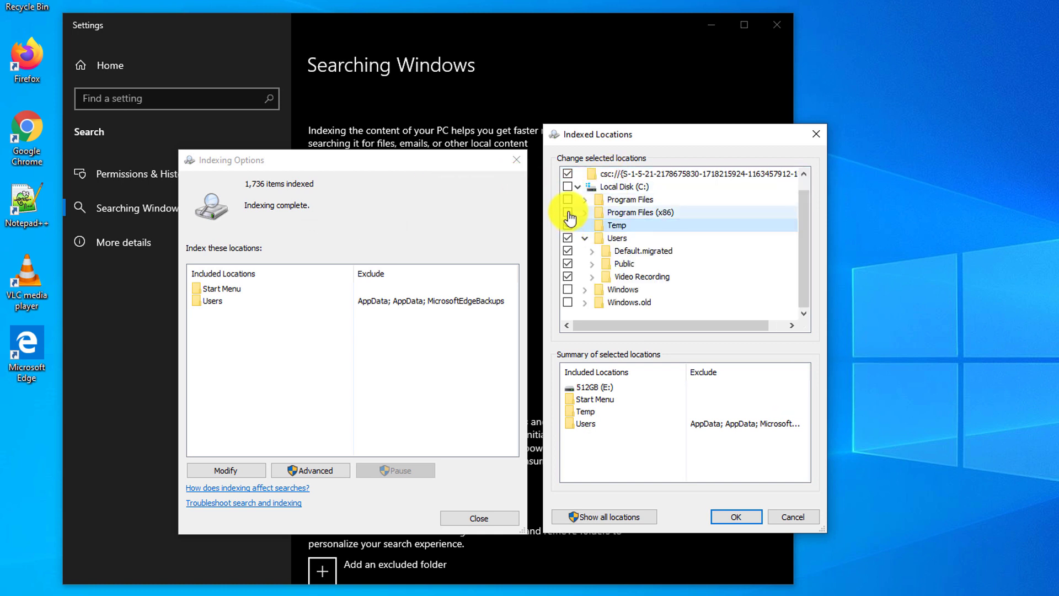
pyautogui.click(567, 212)
pyautogui.click(568, 200)
pyautogui.click(568, 289)
pyautogui.click(568, 302)
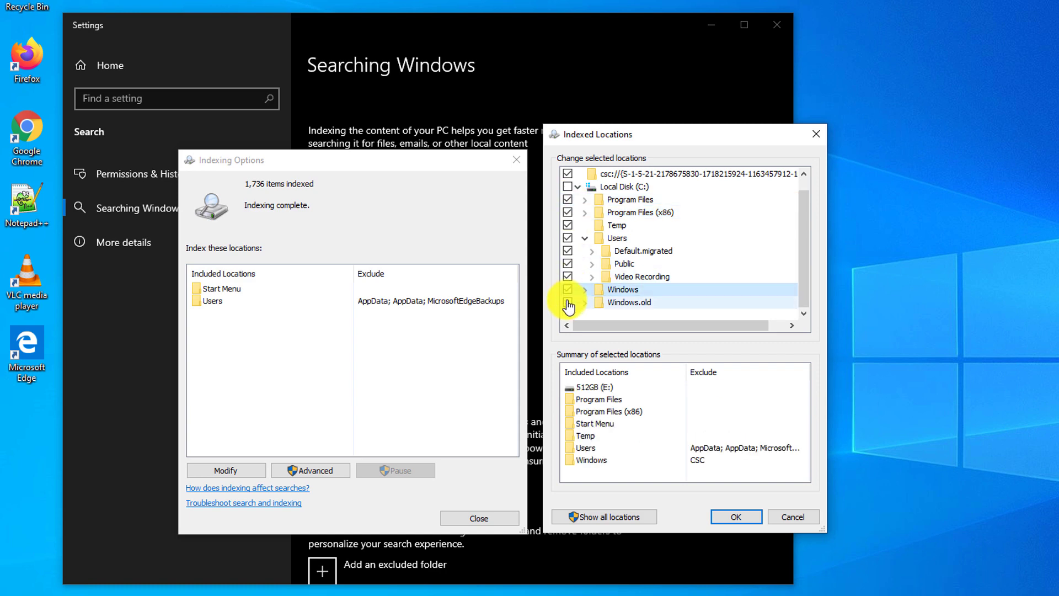
pyautogui.click(741, 517)
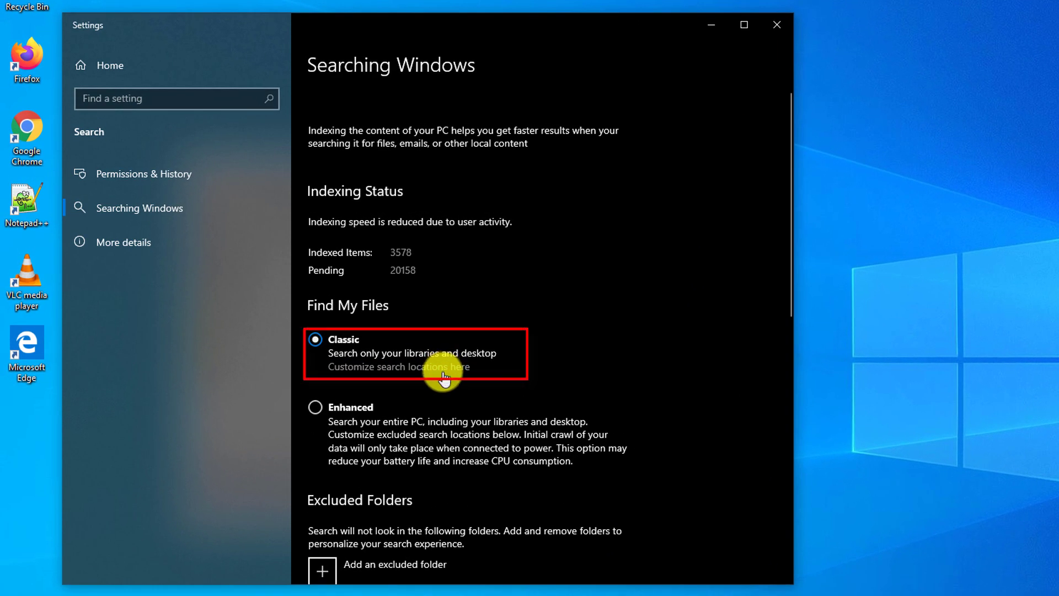
# In Advanced indexing settings, set file type 001 to 'Index Properties and File Contents'.
pyautogui.click(444, 379)
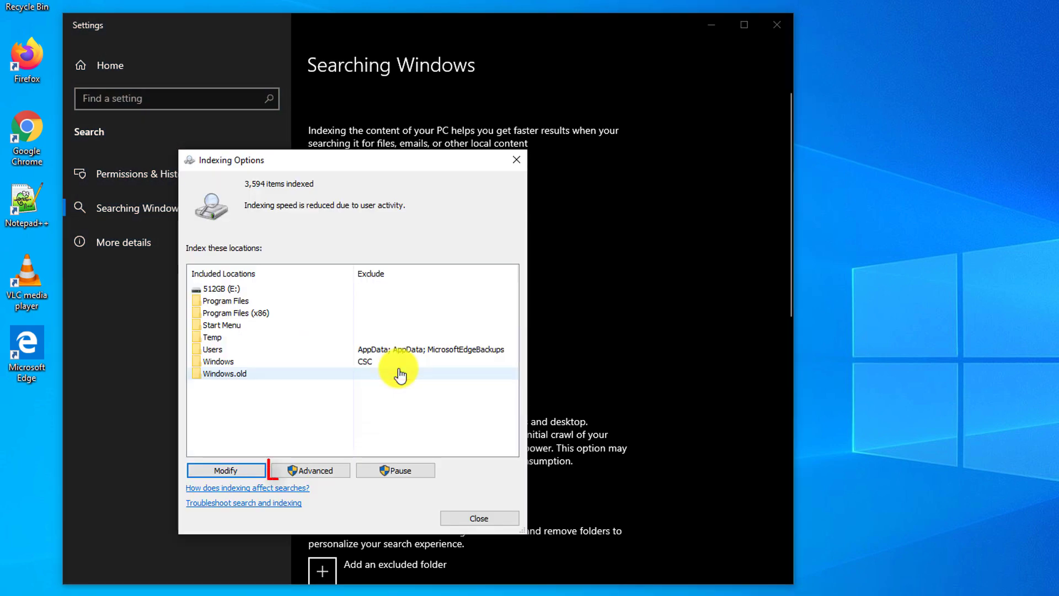
pyautogui.click(316, 470)
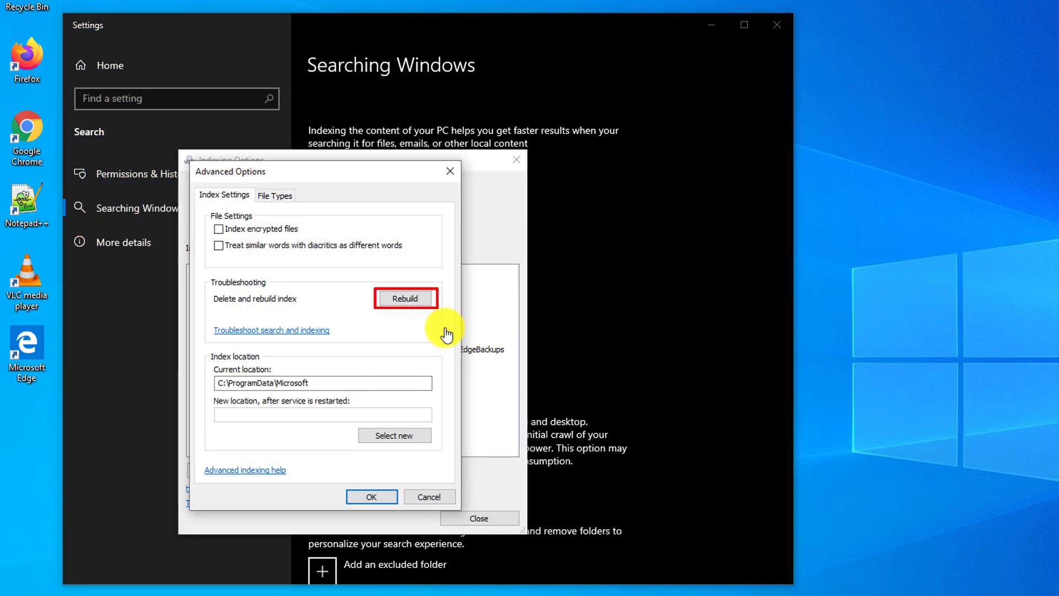
pyautogui.click(408, 301)
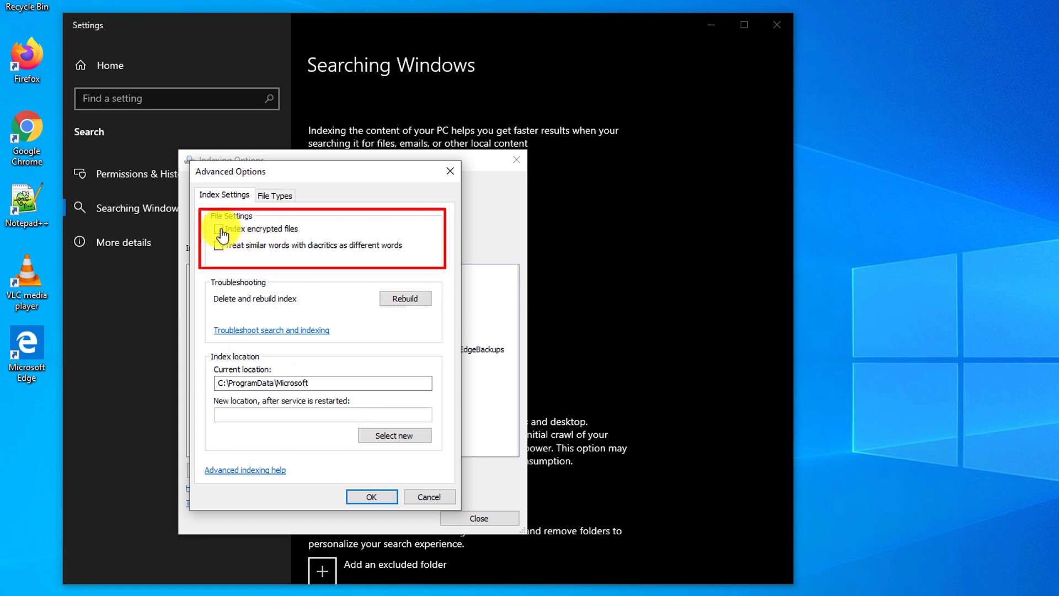
pyautogui.click(276, 198)
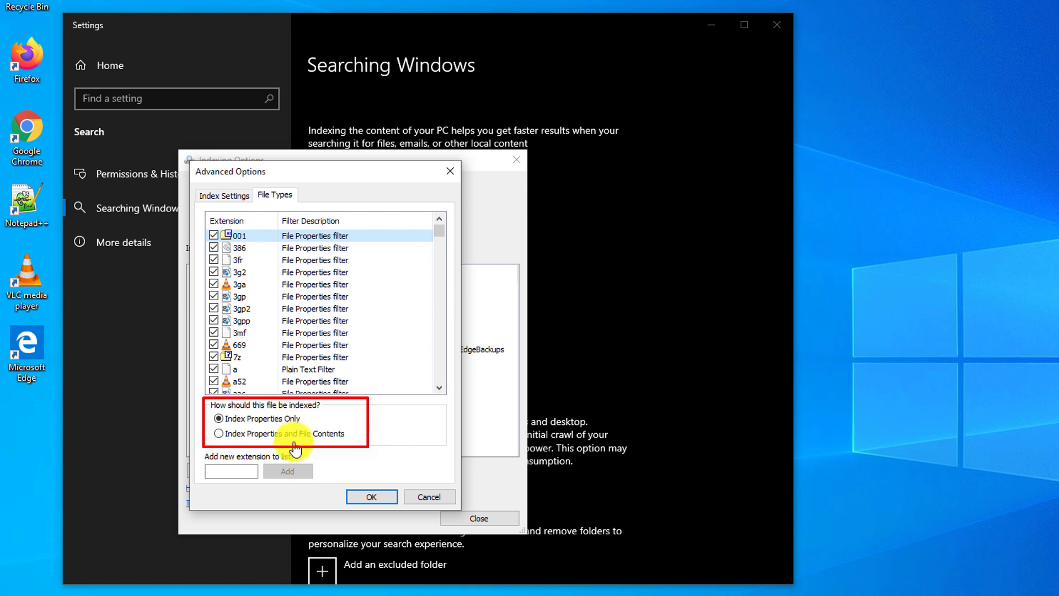
pyautogui.click(218, 432)
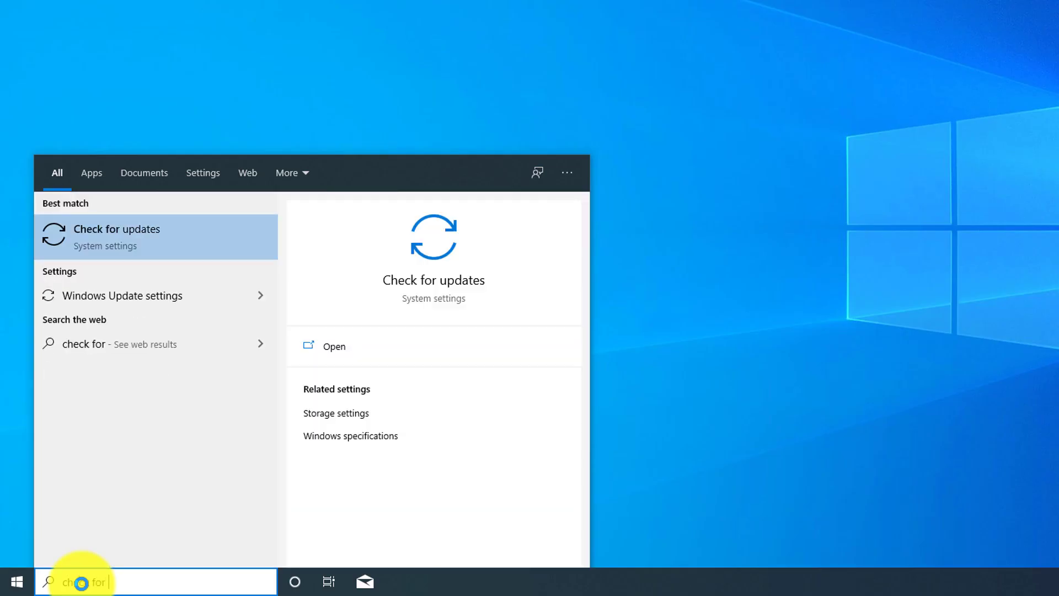
# From the 'check for updates' search, download pending updates so .NET update KB4533002 starts installing.
pyautogui.press('Return')
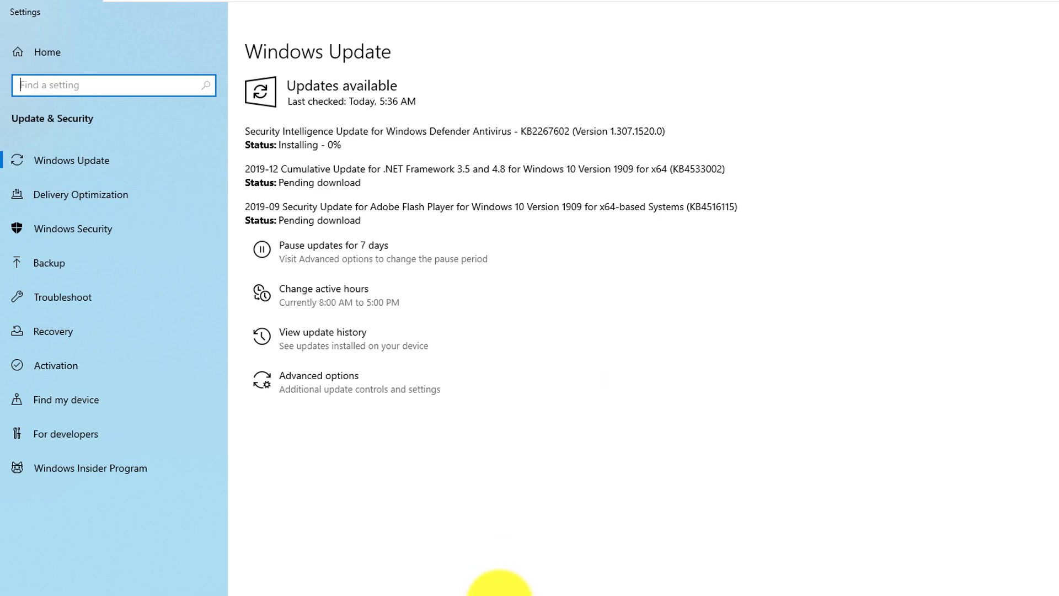
pyautogui.click(223, 163)
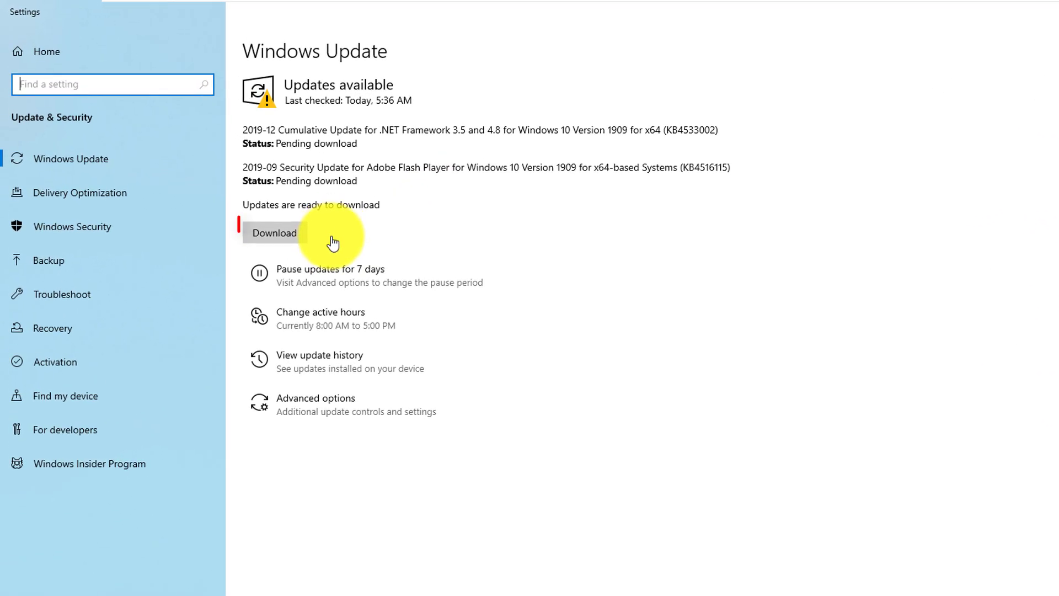
pyautogui.click(281, 236)
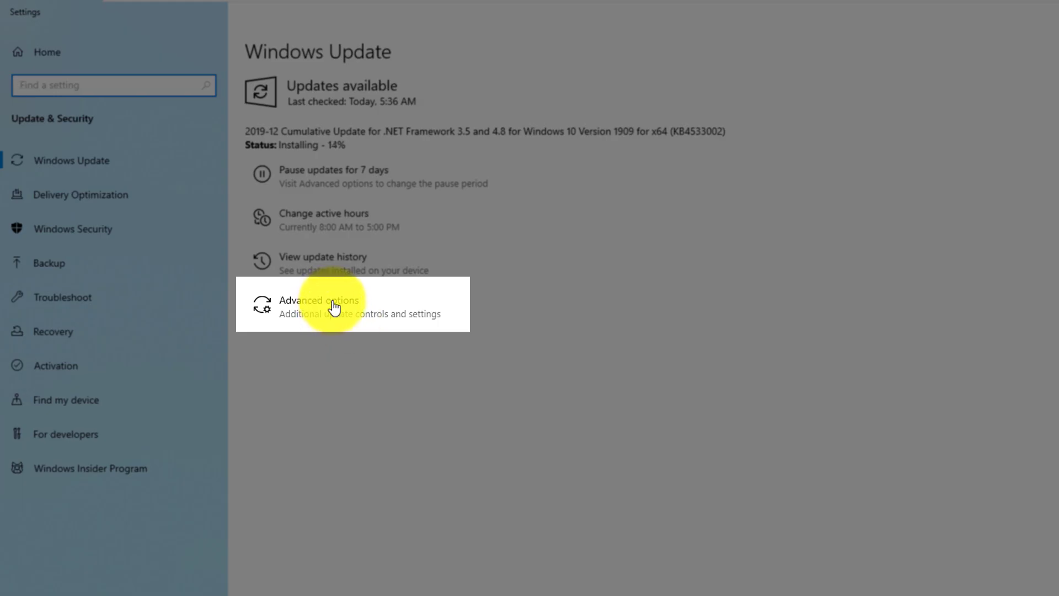
# Open Advanced options and check the Pause until dates, closing the list without pausing updates.
pyautogui.click(333, 301)
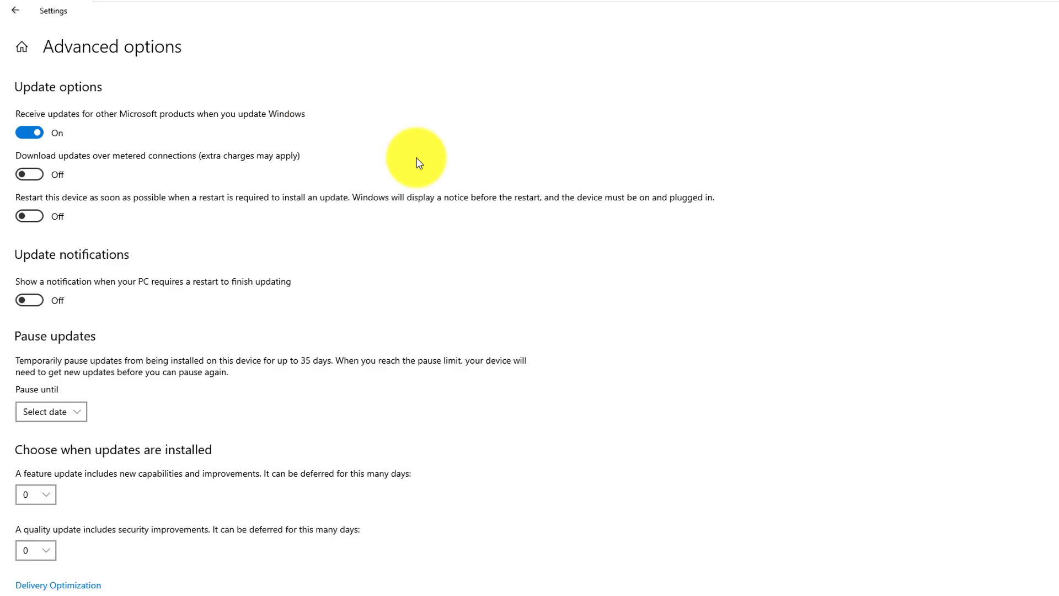
pyautogui.click(82, 415)
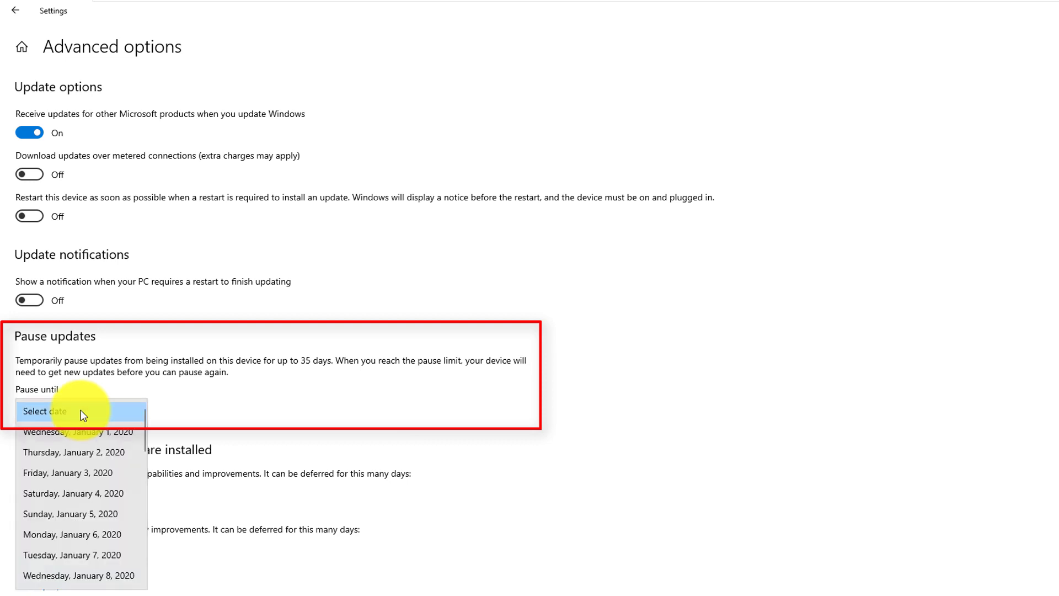
pyautogui.click(190, 412)
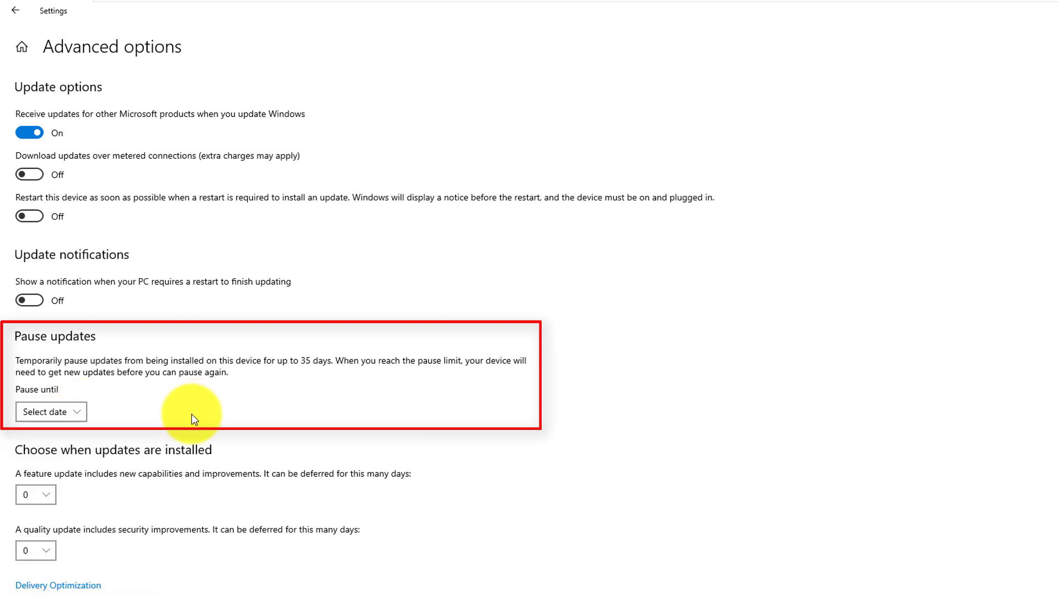